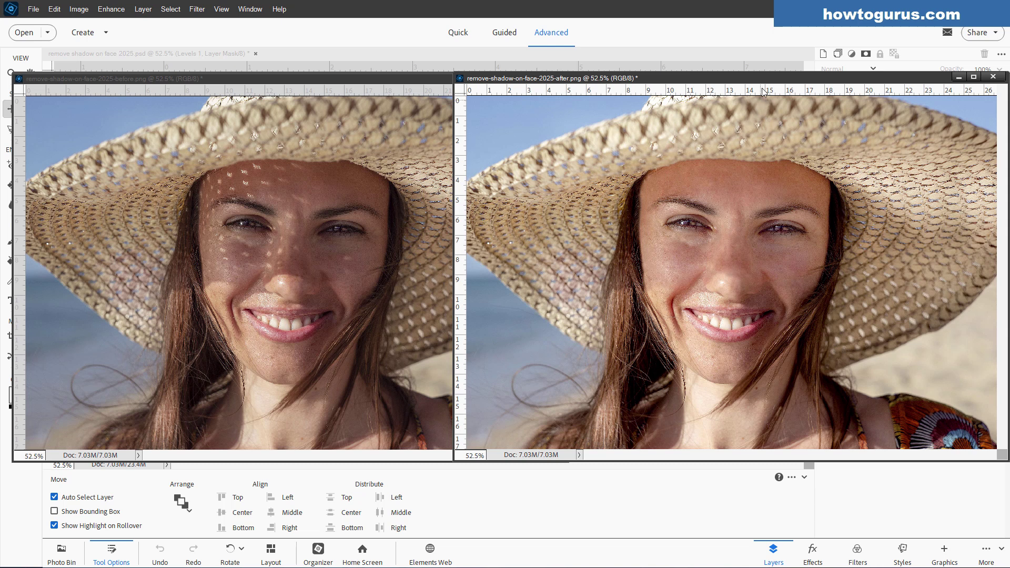
Step: Close the before and after comparison image windows
left_click_drag(762, 80, 769, 144)
left_click(802, 144)
left_click(552, 78)
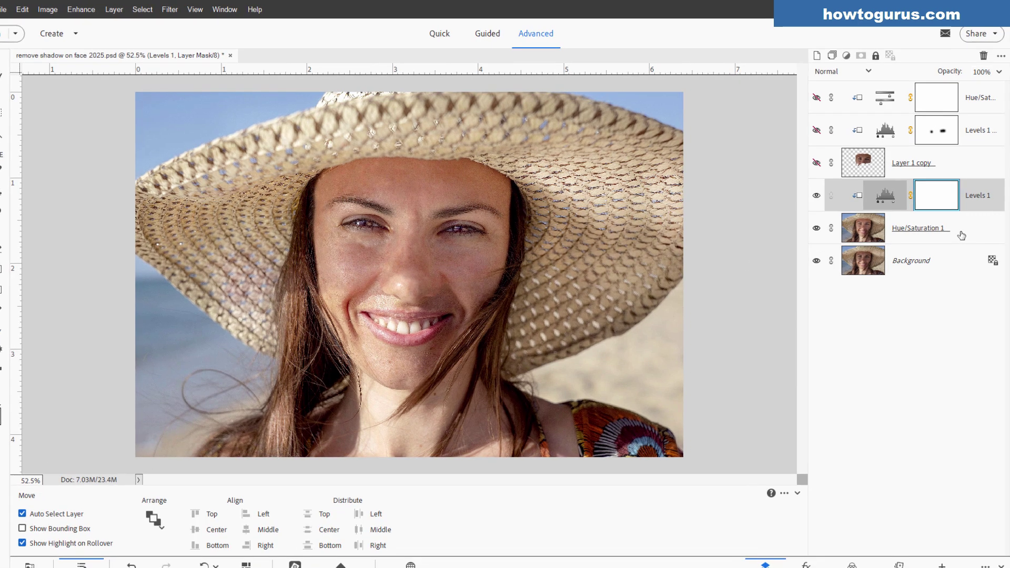
Step: Delete all layers from Hue/Saturation 1 to the top, keeping only Background
left_click(963, 223)
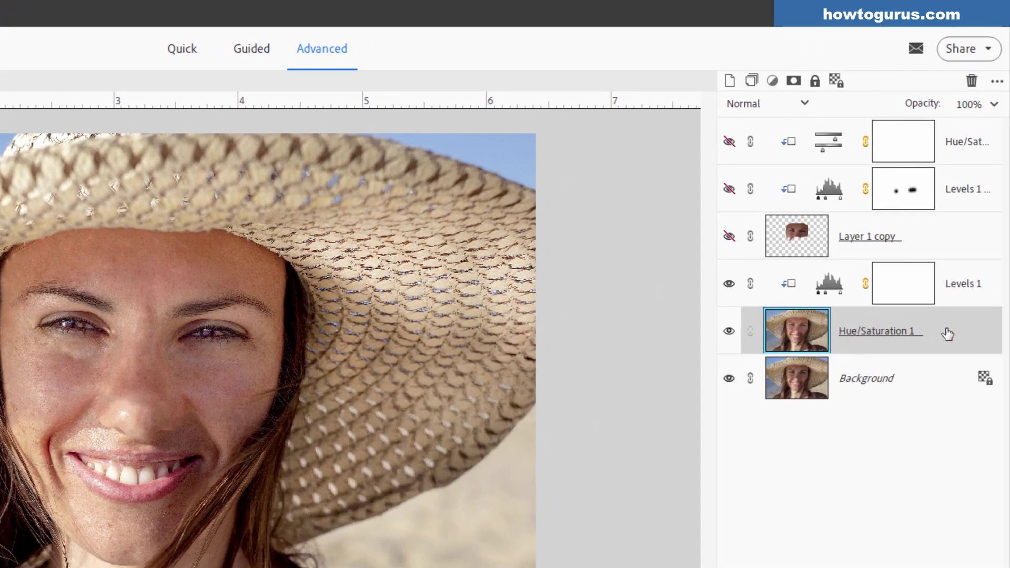
left_click(850, 135, "shift")
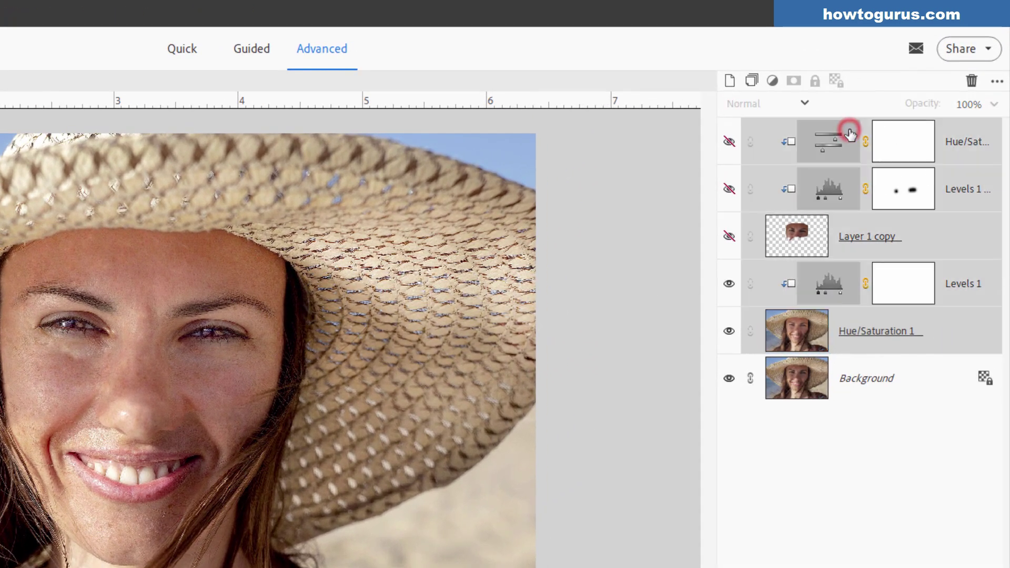
key("Delete")
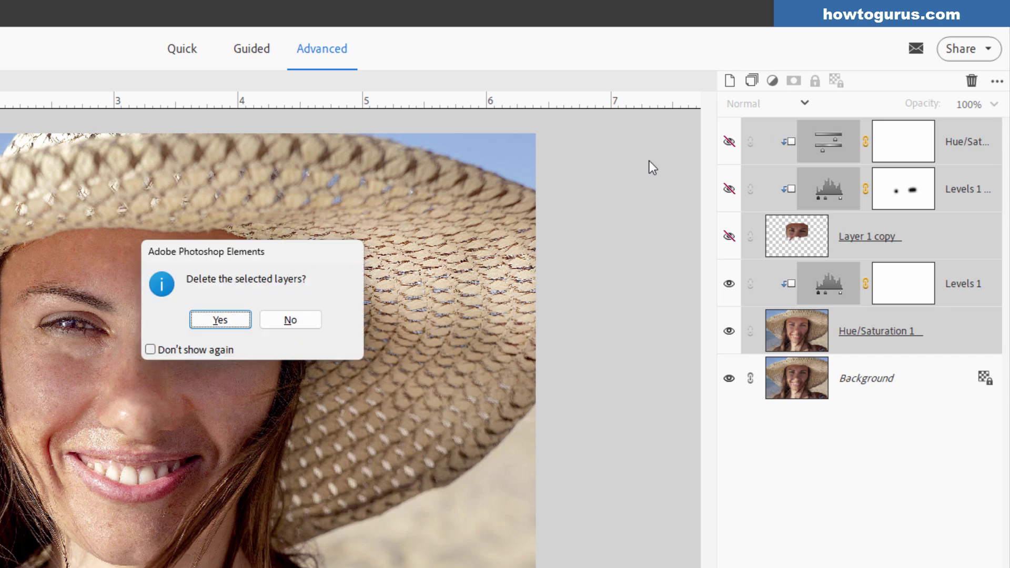
left_click(234, 321)
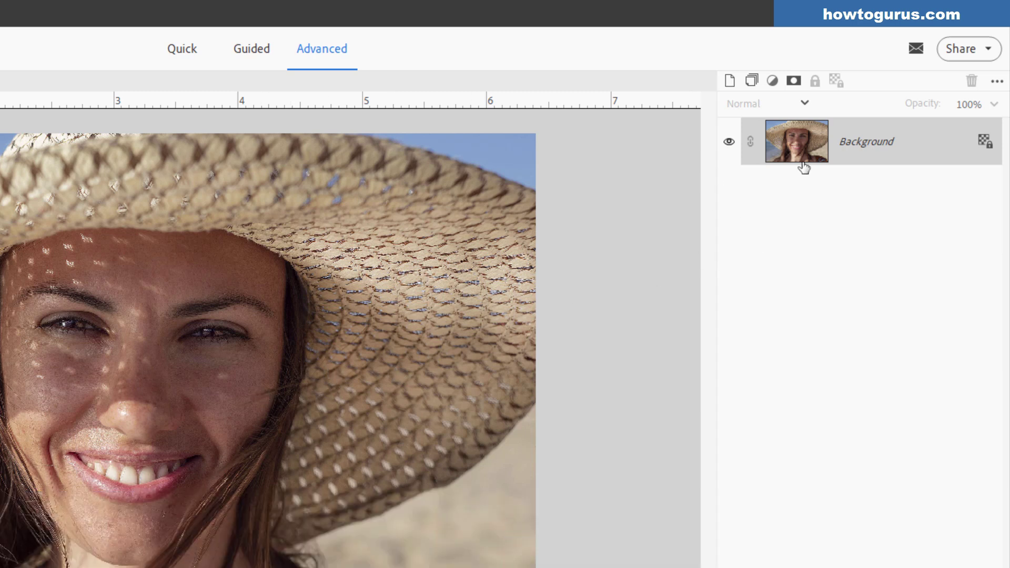
Step: Duplicate the Background layer as Background copy and hide the original Background
right_click(877, 150)
left_click(901, 183)
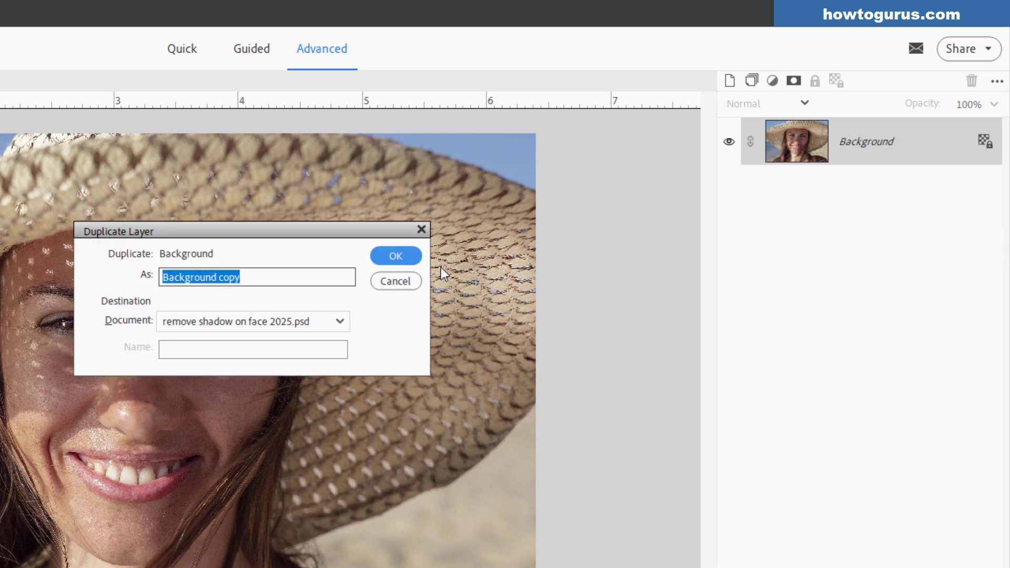
left_click(401, 256)
left_click(729, 189)
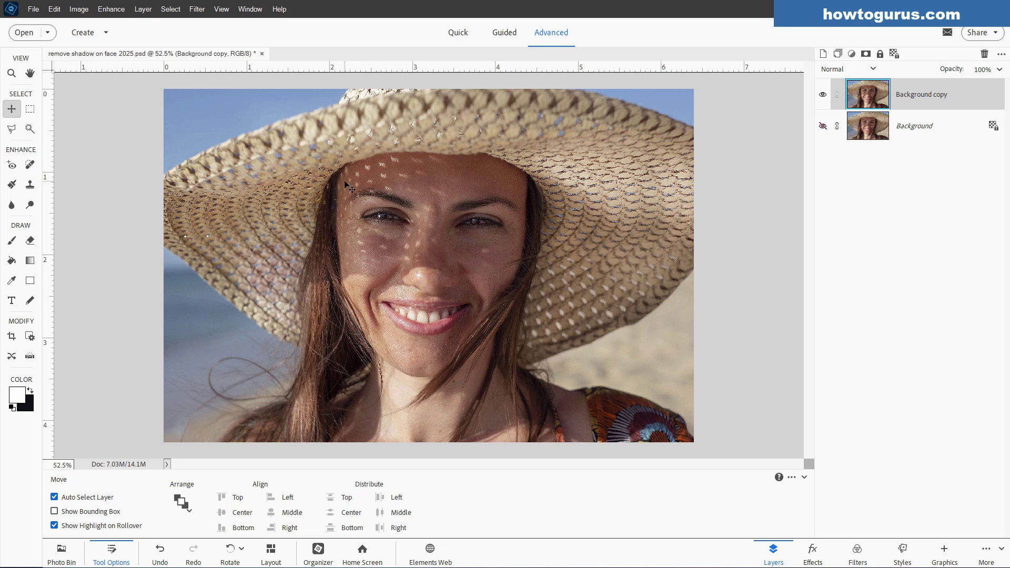
Step: Zoom in on the shadowed forehead and view the General preferences without changing them
scroll(348, 185, "up", 2)
scroll(358, 189, "up", 4)
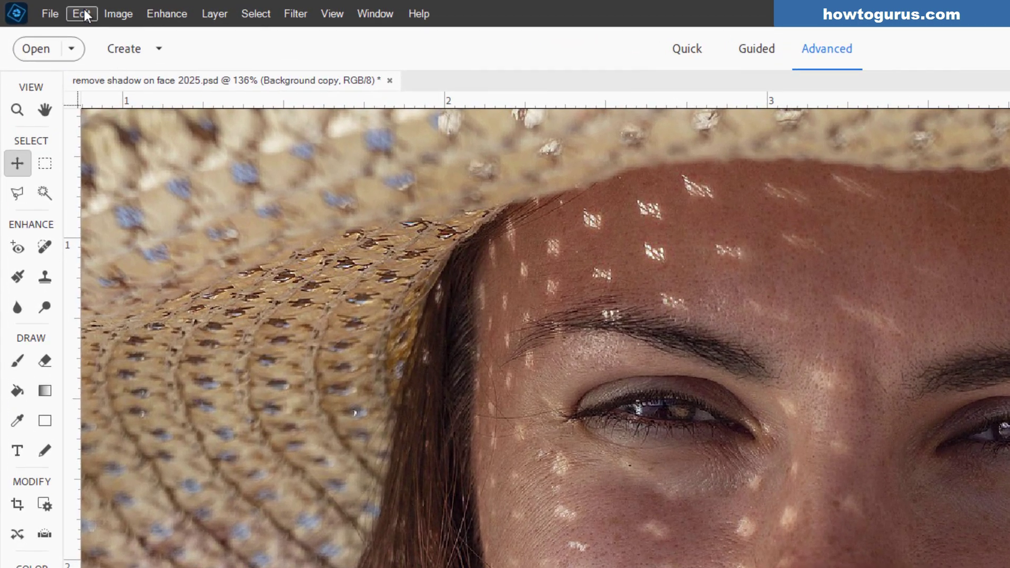
left_click(55, 9)
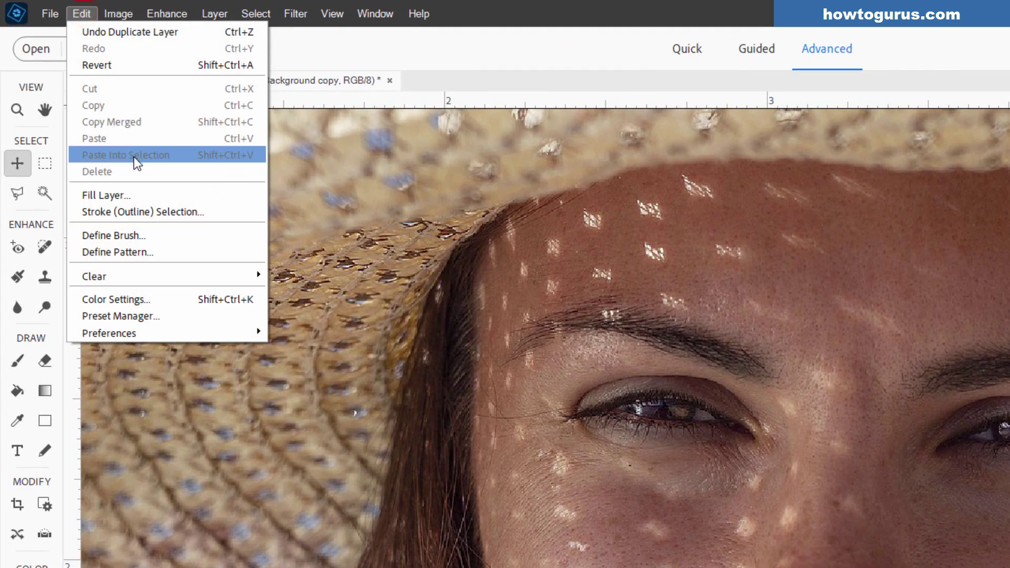
left_click(163, 331)
left_click(287, 333)
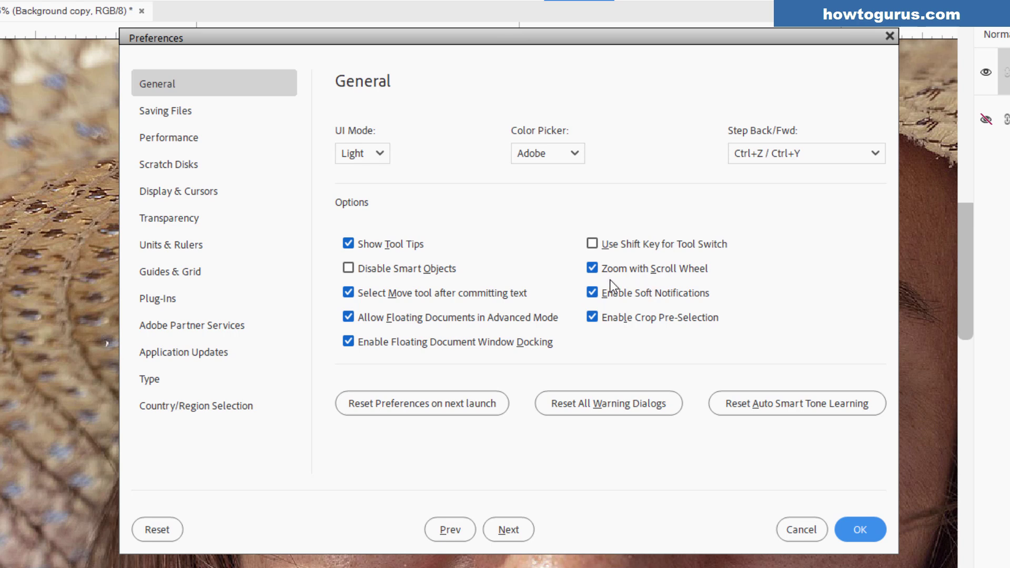
left_click(804, 530)
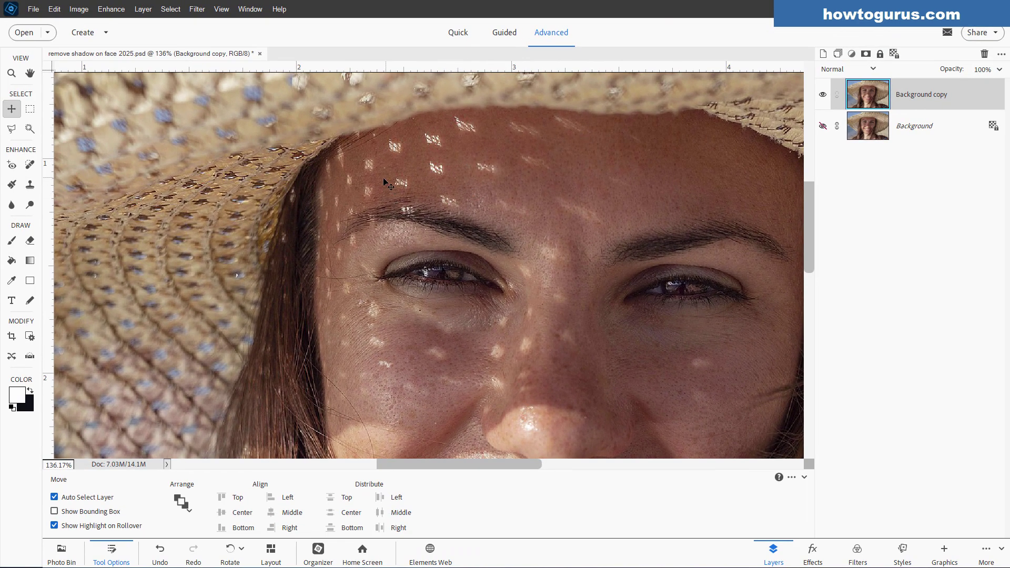
Step: Choose the Spot Healing Brush and keep the 50 px brush preset
left_click(30, 165)
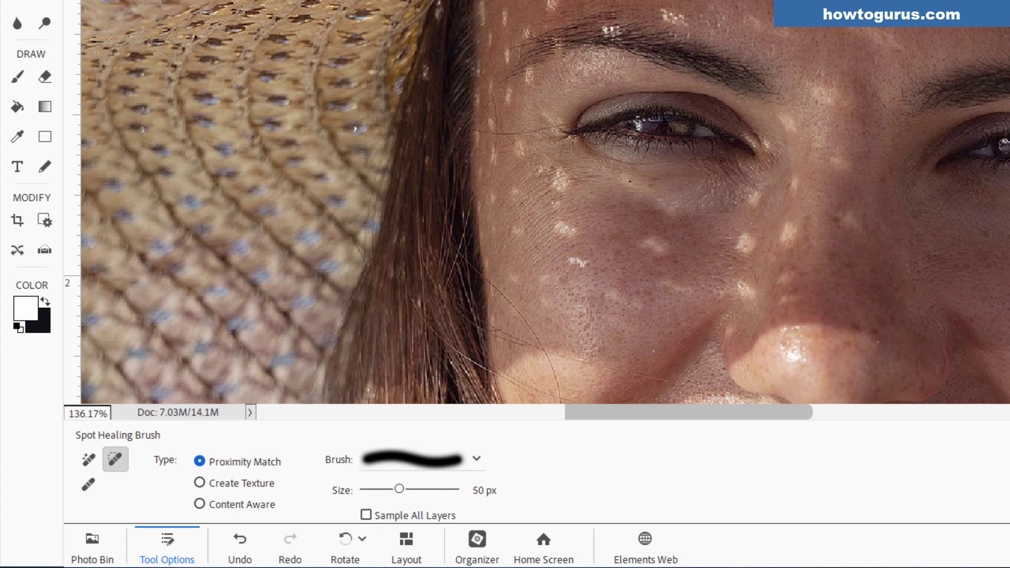
left_click(475, 459)
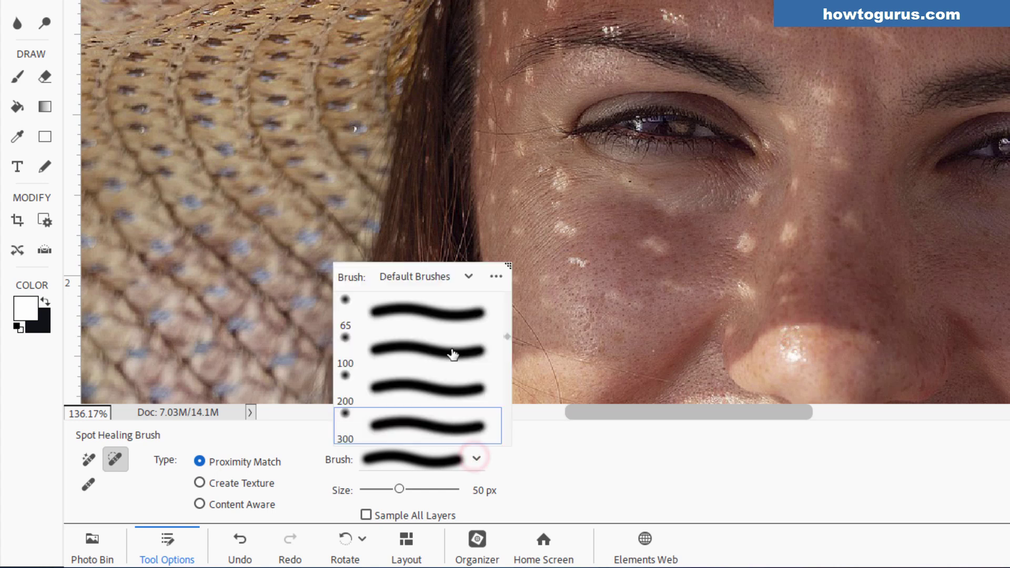
left_click(523, 440)
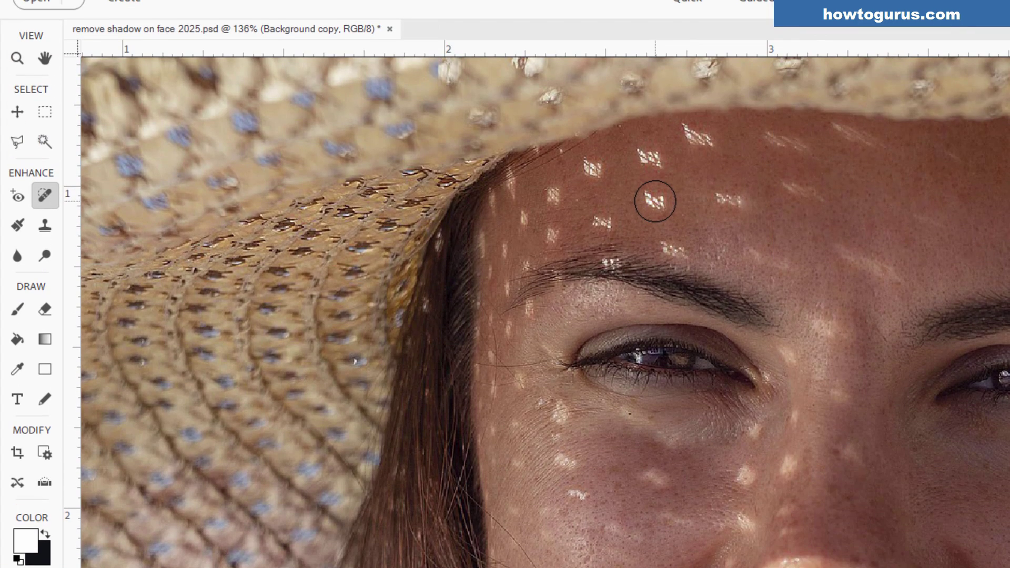
Step: Spot-heal the light spots and dark blemish in the middle of the forehead, undoing one bad result
left_click(665, 205)
left_click(644, 199)
left_click(660, 207)
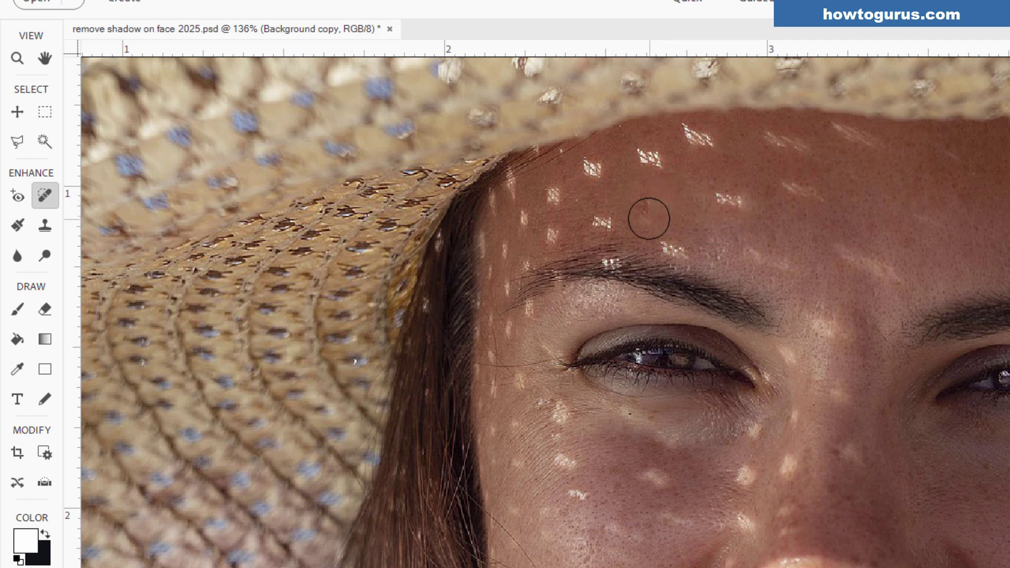
left_click(641, 210)
left_click(643, 207)
key("ctrl+z")
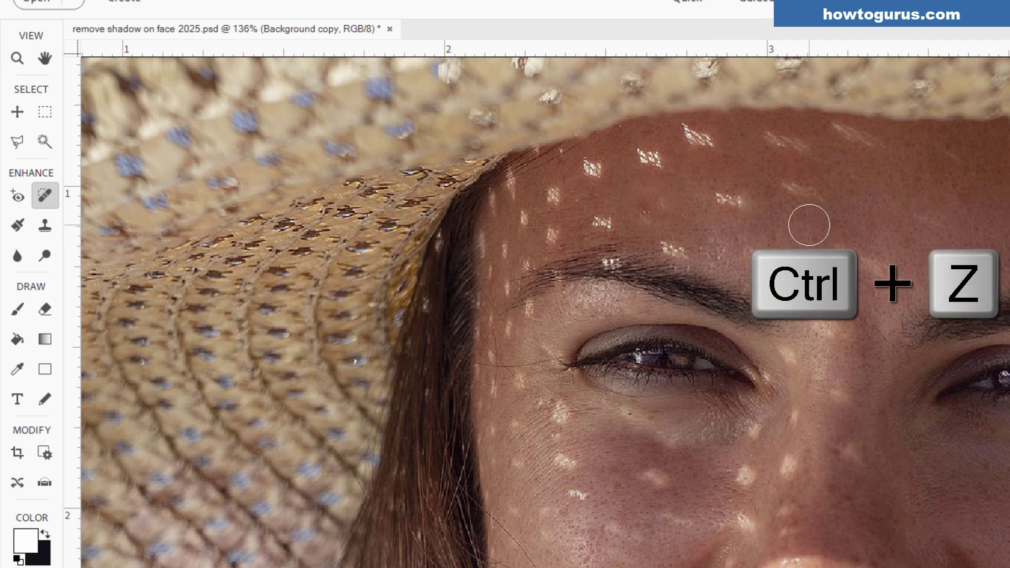
left_click(742, 202)
left_click(645, 199)
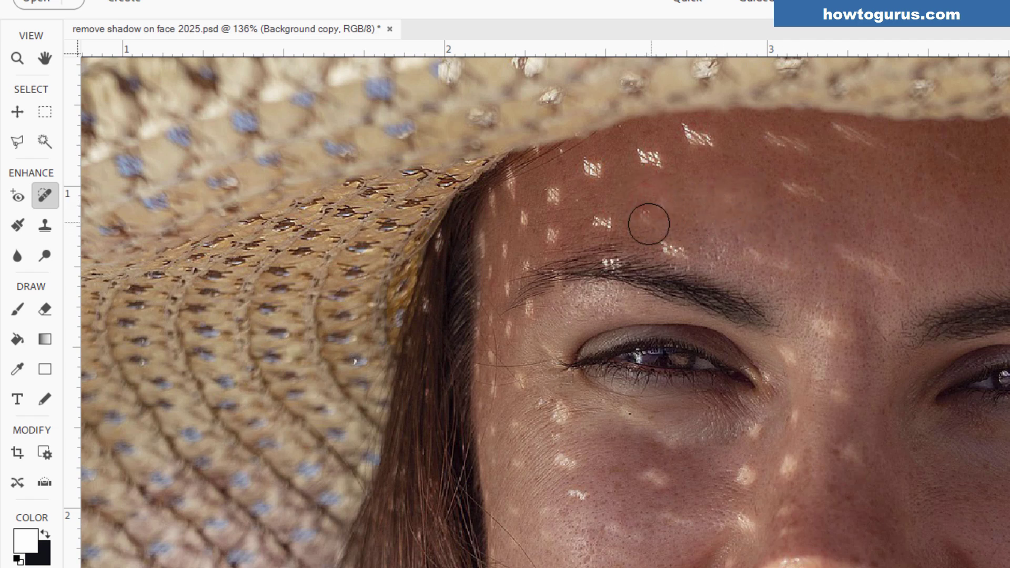
left_click(650, 161)
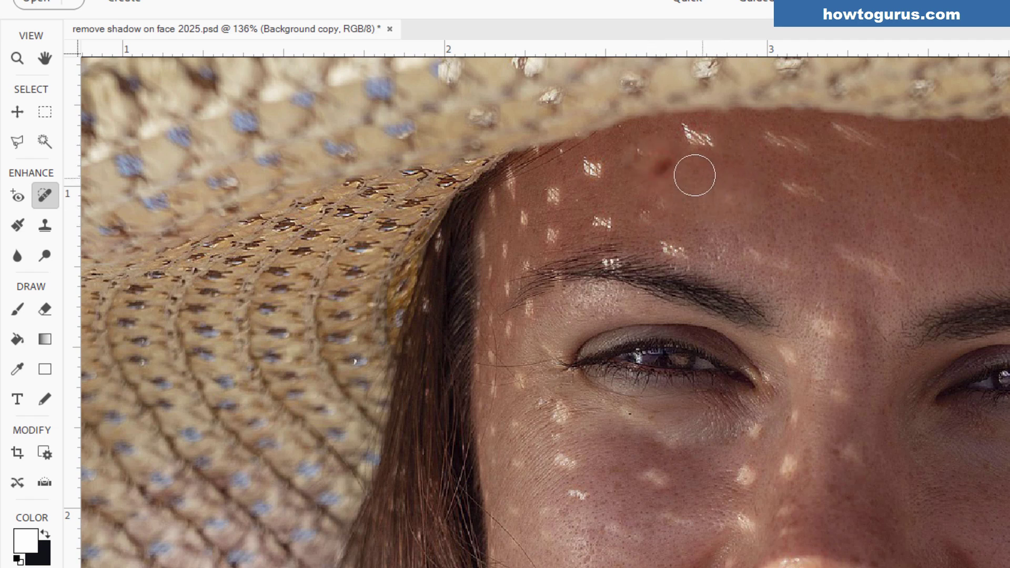
left_click(667, 164)
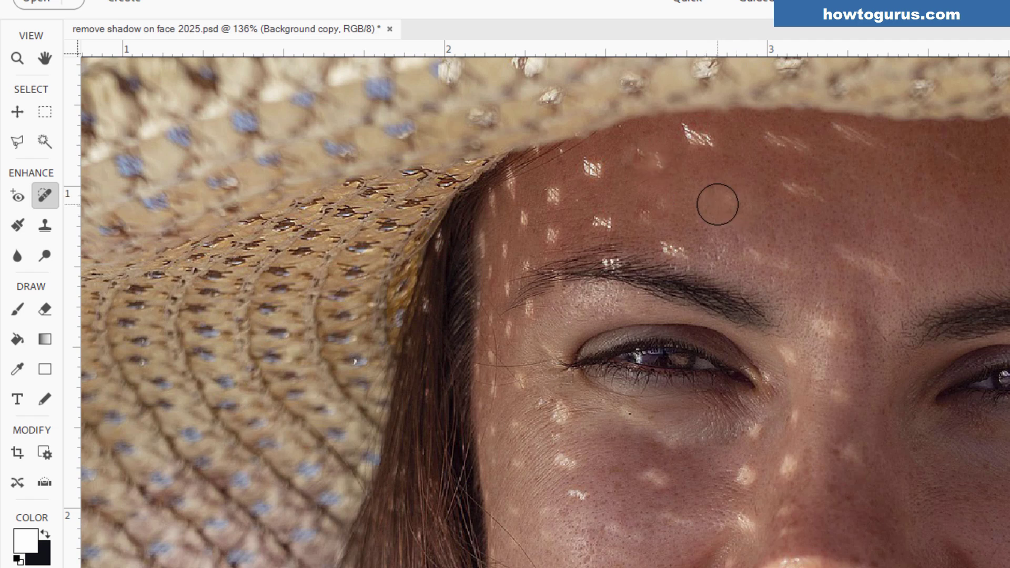
Step: Heal the bright streaks and patches on the right forehead and near the hat brim
left_click(788, 191)
left_click(809, 195)
left_click(805, 152)
left_click(778, 147)
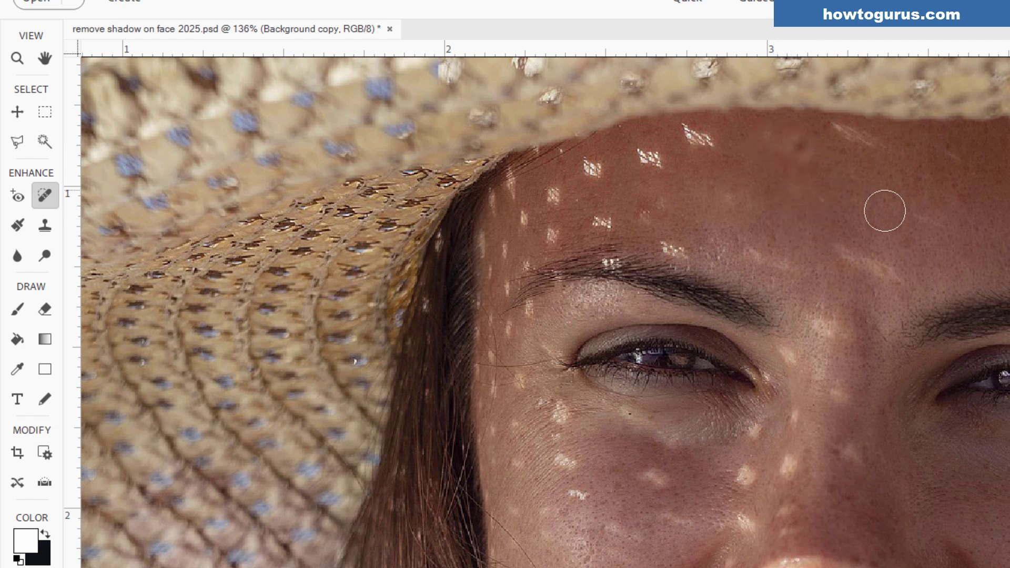
left_click_drag(911, 219, 924, 267)
left_click_drag(841, 250, 905, 280)
left_click_drag(757, 255, 794, 266)
mouse_move(841, 142)
left_mouse_down()
mouse_move(868, 155)
mouse_move(911, 236)
left_mouse_up()
key("ctrl+z")
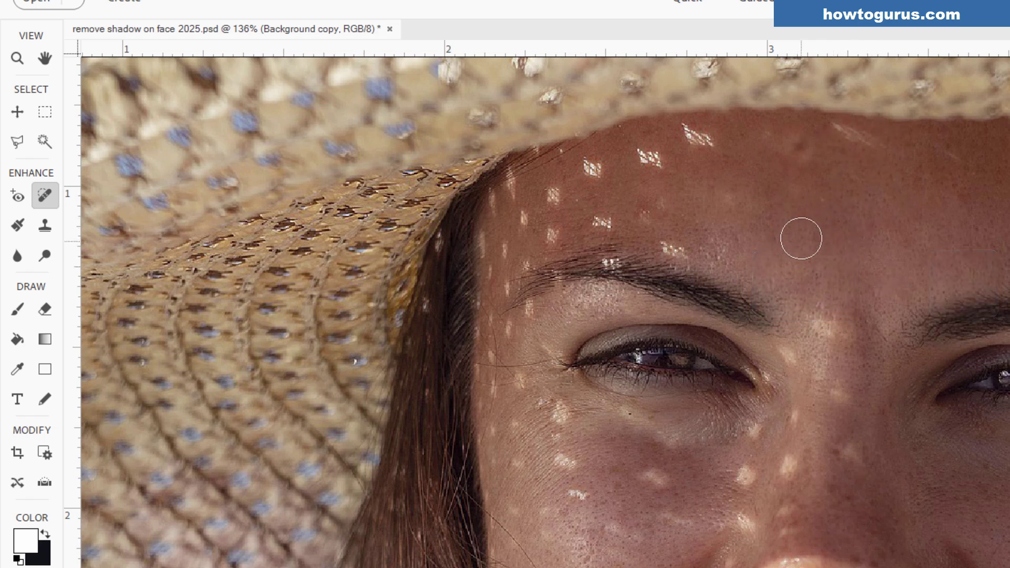
left_click(693, 138)
left_click(703, 142)
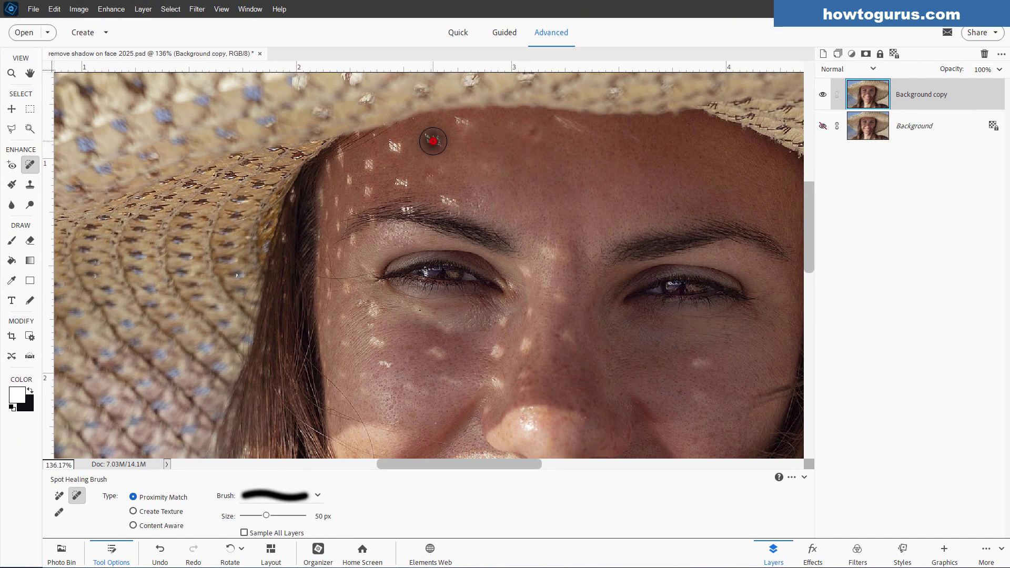
Step: Heal the bright spots on the left forehead near the hat edge
left_click(424, 140)
left_click(442, 142)
left_click(426, 135)
key("ctrl+z")
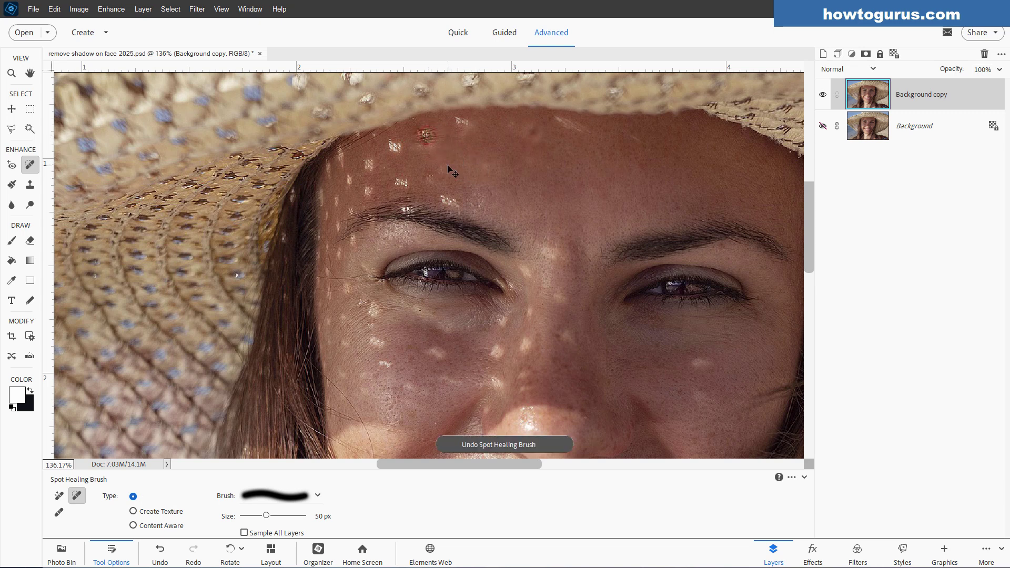
left_click(395, 150)
left_click(387, 150)
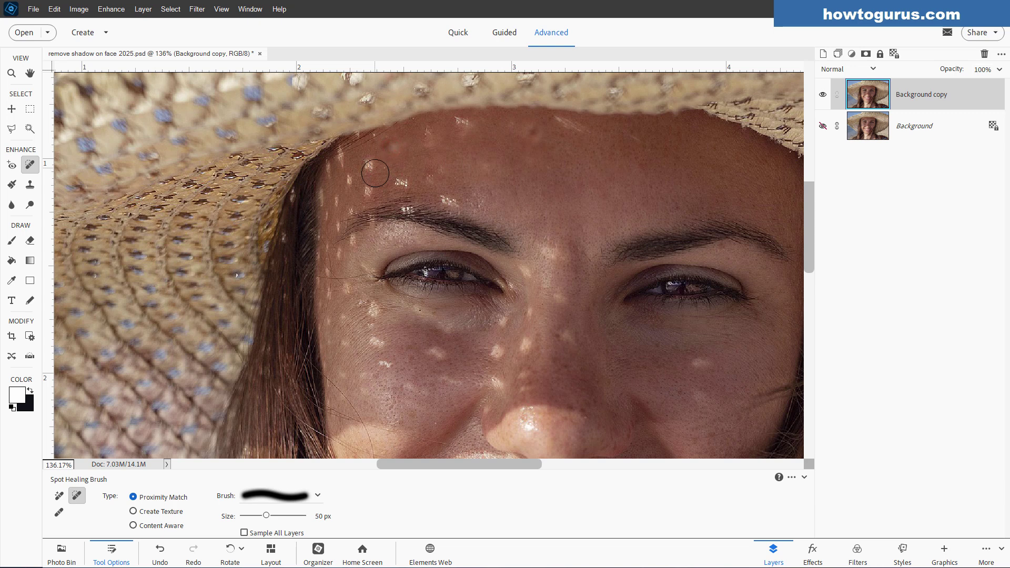
left_click(367, 164)
left_click(369, 164)
left_click(400, 182)
left_click(372, 189)
left_click(351, 178)
left_click(350, 180)
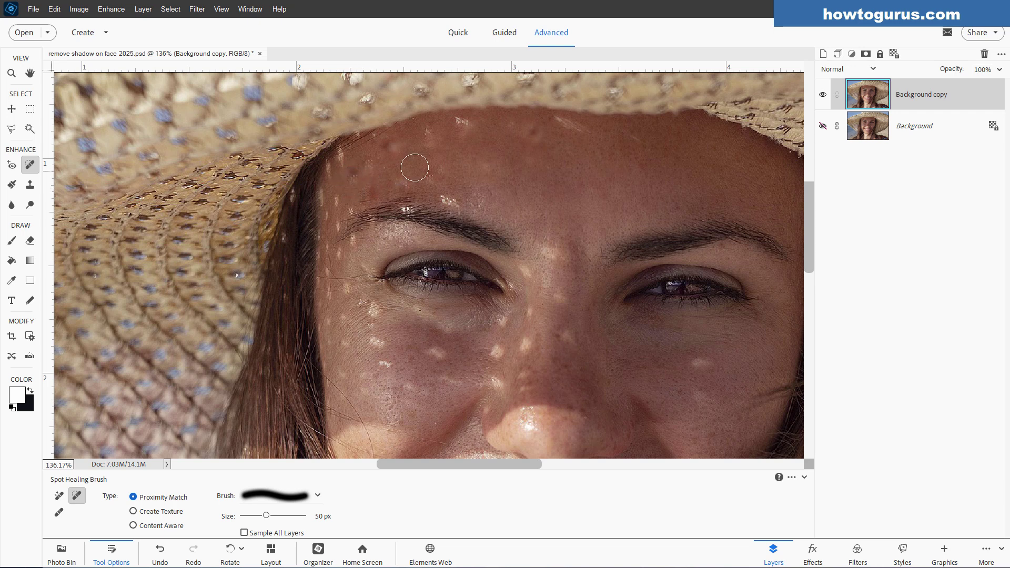
Step: Shrink the healing brush to 30 px and heal the white forehead specks
key("bracketleft")
key("bracketleft")
key("bracketleft")
left_click(433, 179)
left_click(449, 202)
key("bracketleft")
left_click(451, 202)
left_click(442, 169)
Step: Heal the light spots along the hairline, temple and above the eye
left_click(337, 204)
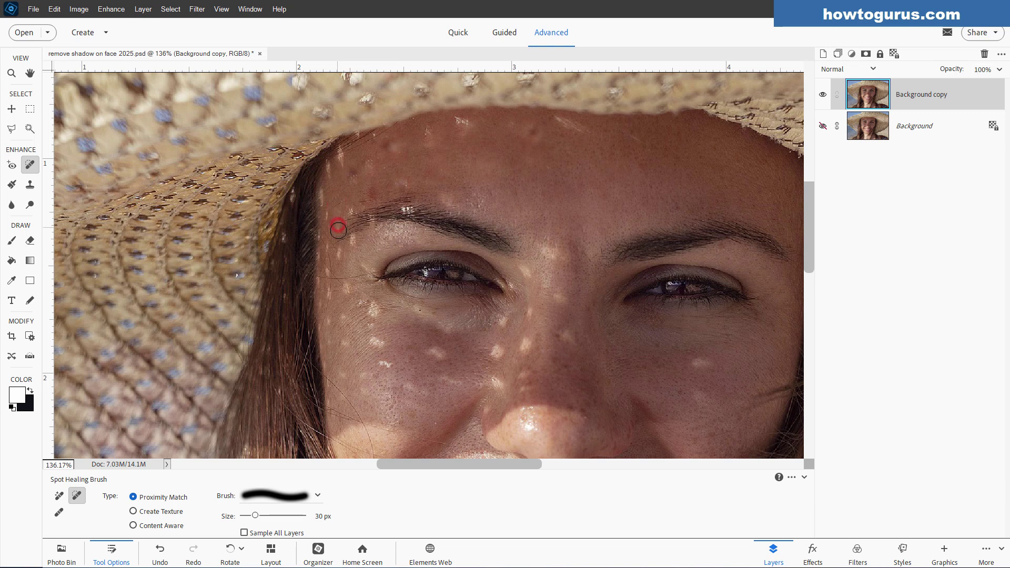
left_click(338, 226)
left_click(341, 250)
left_click(355, 239)
left_click(351, 245)
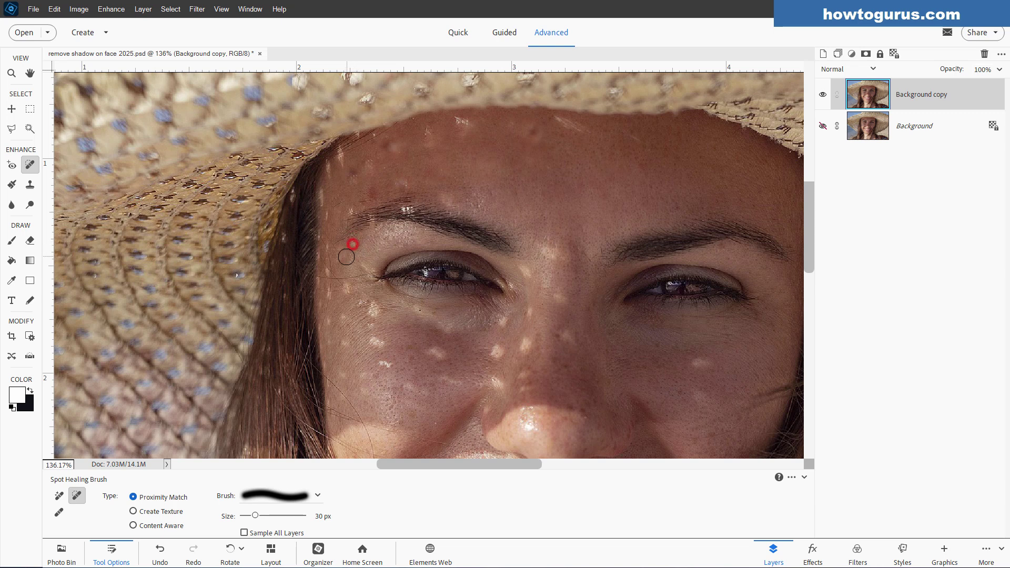
left_click(352, 211)
left_click(347, 285)
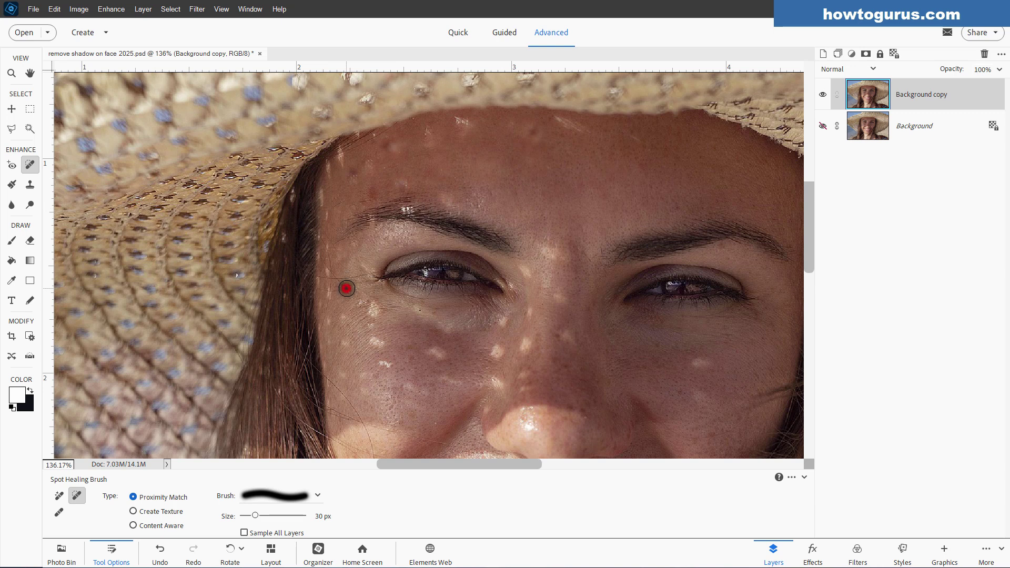
left_click(321, 201)
left_click(321, 196)
left_click(326, 216)
Step: Heal the sun spots below the eye and on the upper cheek, then enlarge the brush to 60 px
left_click(371, 308)
left_click(356, 305)
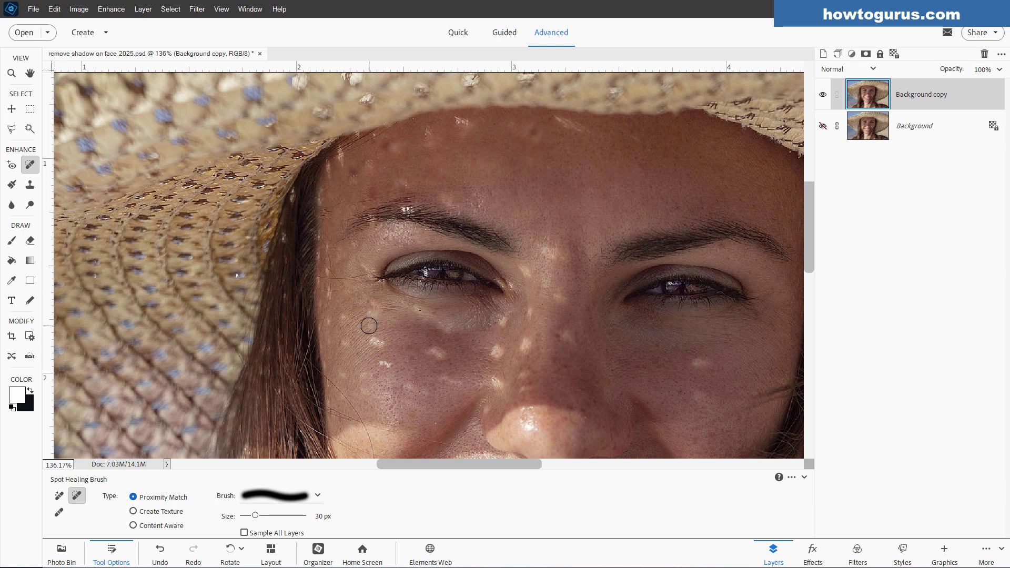
left_click(343, 319)
left_click(344, 345)
left_click(375, 343)
left_click(430, 352)
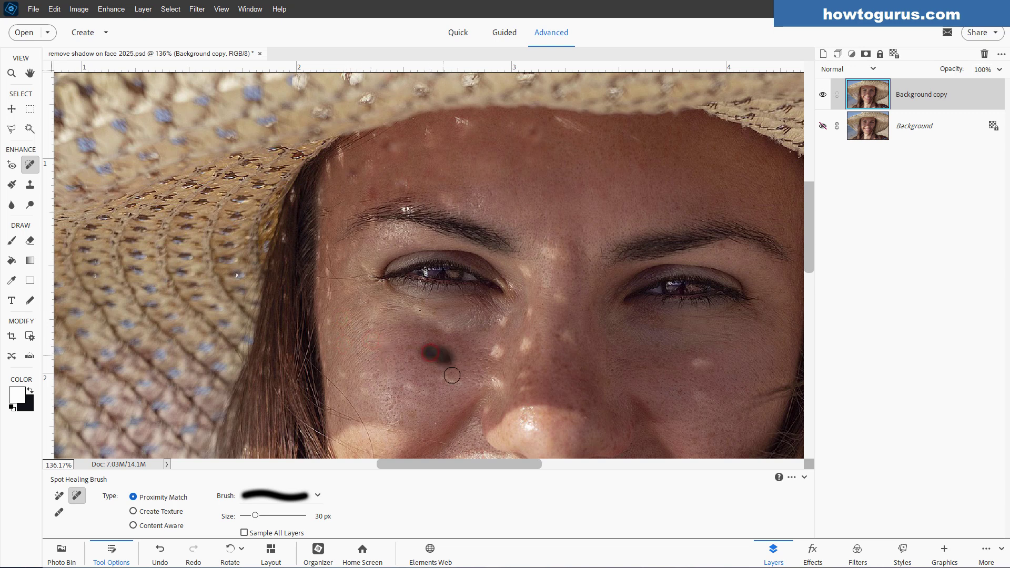
left_click(412, 388)
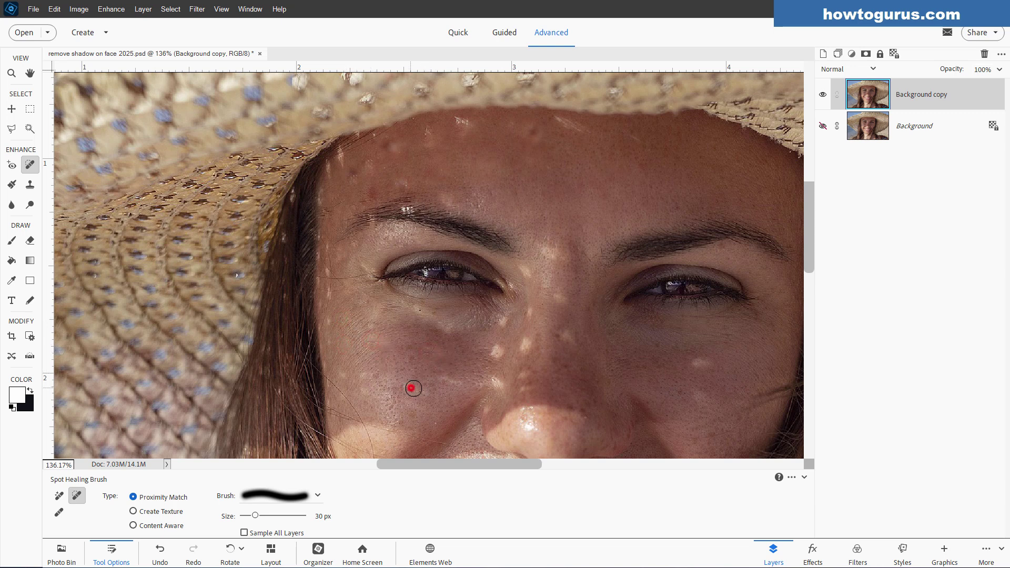
left_click(457, 383)
left_click(363, 376)
left_click(346, 375)
scroll(402, 372, "down", 3)
key("bracketright")
key("bracketright")
key("bracketright")
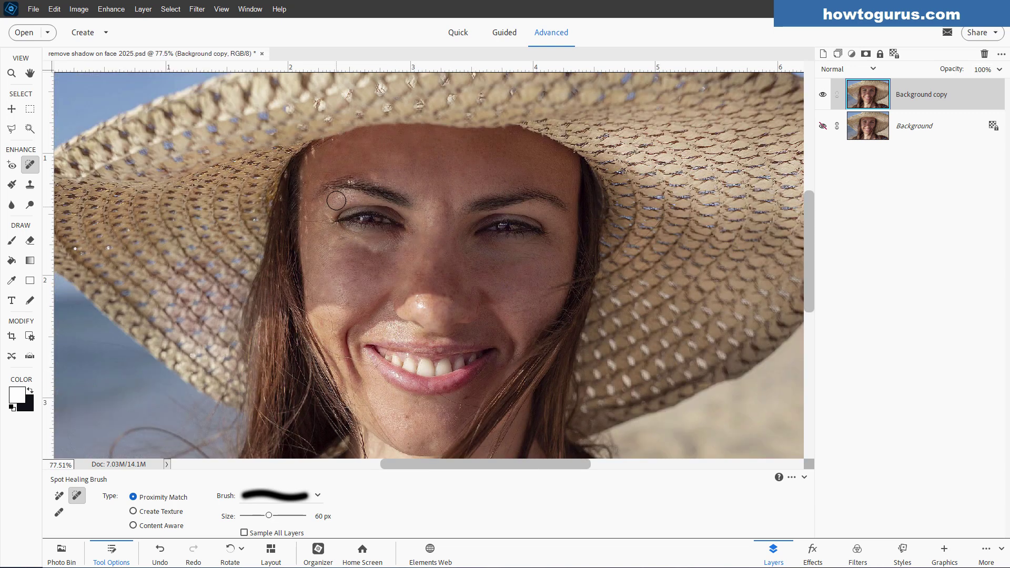
Step: Clone clean eyebrow over the white specks on the left eyebrow with the Clone Stamp
scroll(336, 198, "up", 3)
left_click_drag(326, 185, 372, 197)
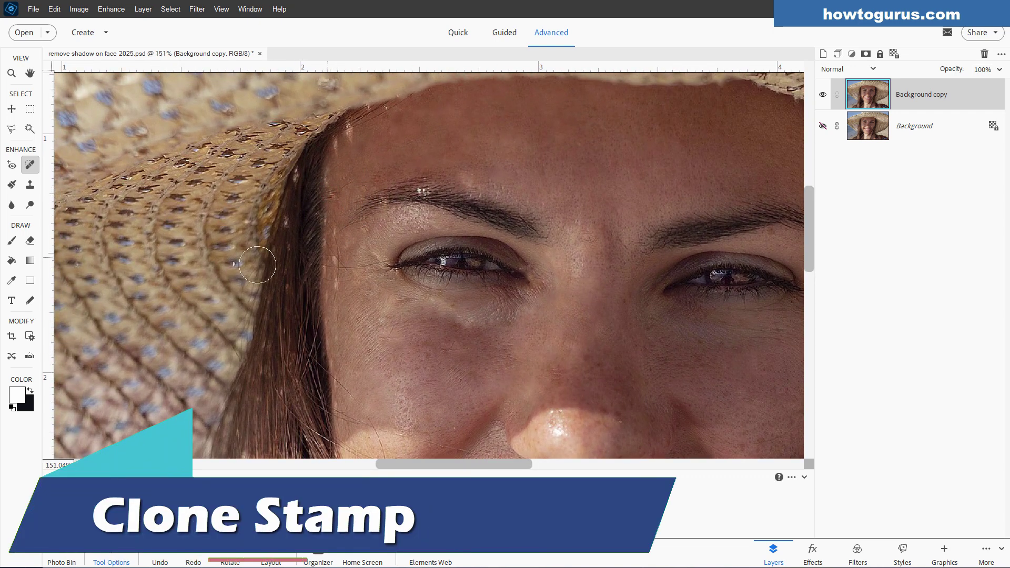
left_click(30, 186)
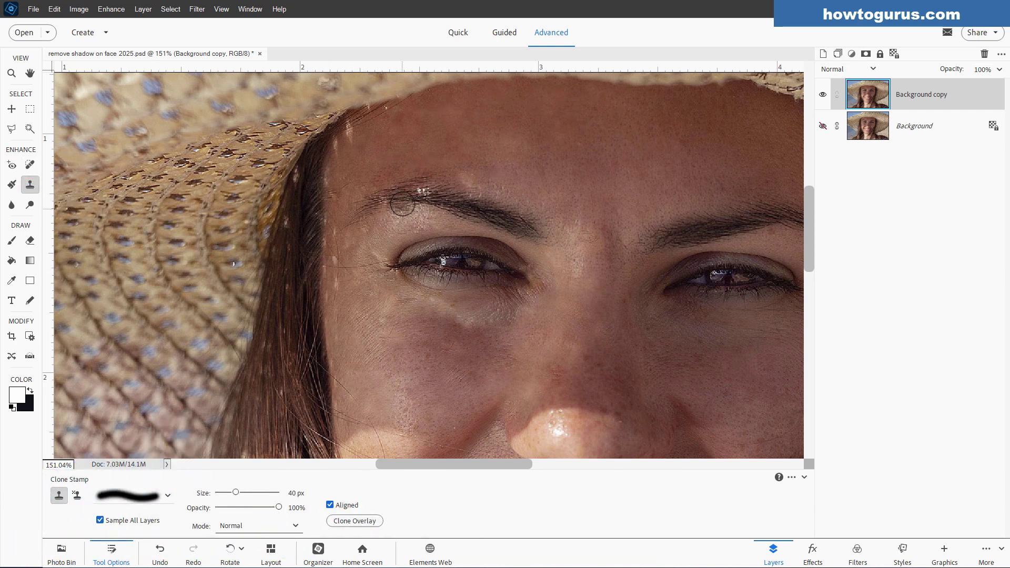
key("alt")
left_click(423, 191)
left_click(496, 224)
key("alt")
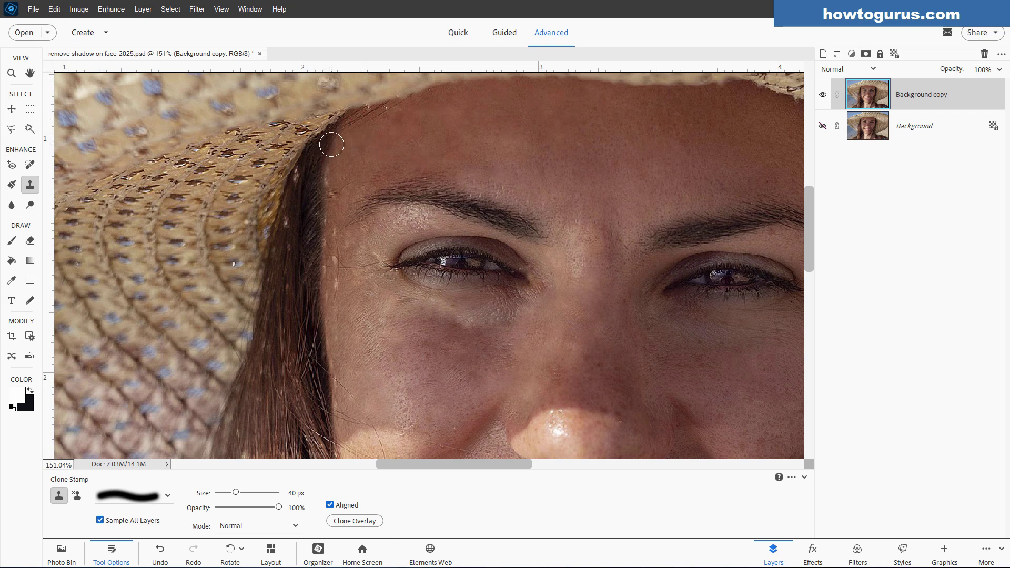
Step: Clone clean skin down the hairline under the hat brim
left_click_drag(332, 144, 333, 149)
left_click_drag(323, 174, 322, 195)
key("alt")
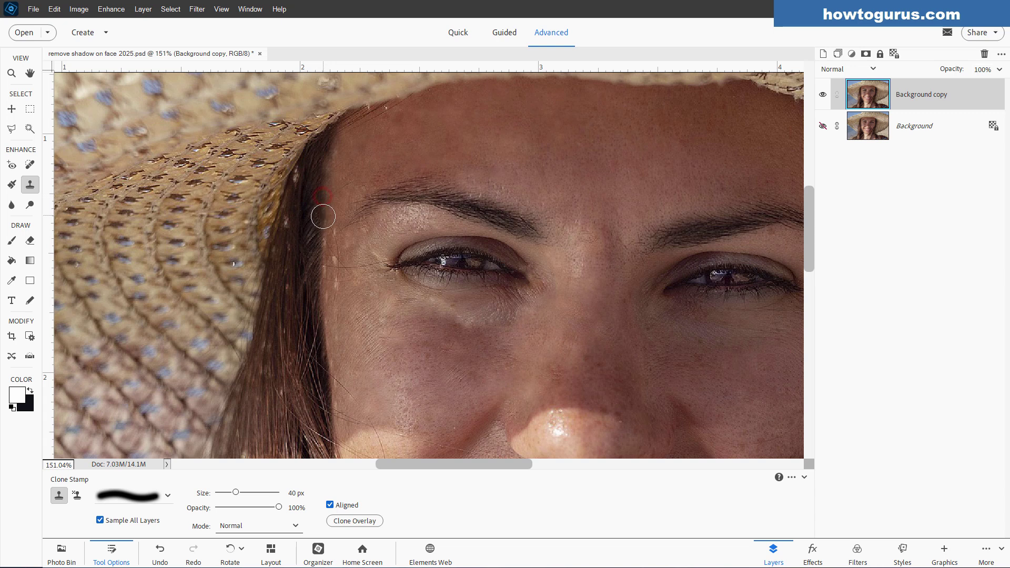
key("alt")
left_click(332, 232, "alt")
mouse_move(322, 263)
left_mouse_down()
mouse_move(315, 313)
mouse_move(379, 323)
mouse_move(335, 300)
mouse_move(341, 338)
mouse_move(363, 352)
mouse_move(327, 384)
left_mouse_up()
Step: Clone skin over the shadow streaks on the cheek beside the hair
left_click(334, 300, "alt")
left_click_drag(388, 399, 384, 316)
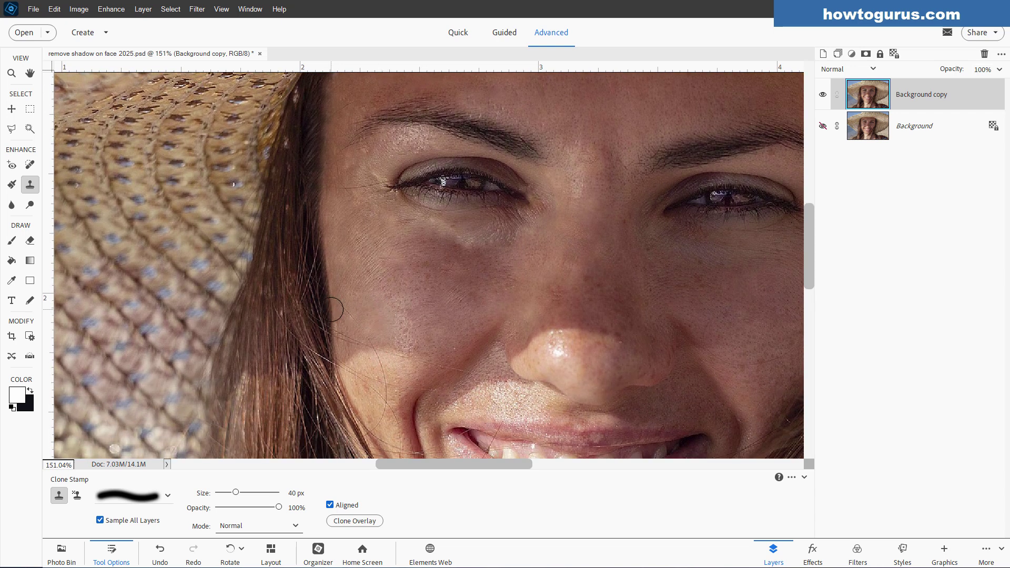
left_click(435, 294, "alt")
left_click_drag(458, 301, 443, 299)
left_click(442, 268)
left_click_drag(449, 264, 442, 275)
left_click(414, 259, "alt")
left_click(390, 258, "alt")
Step: Resample clone sources near the temple and on the cheek for further touch-ups
scroll(439, 280, "up", 3)
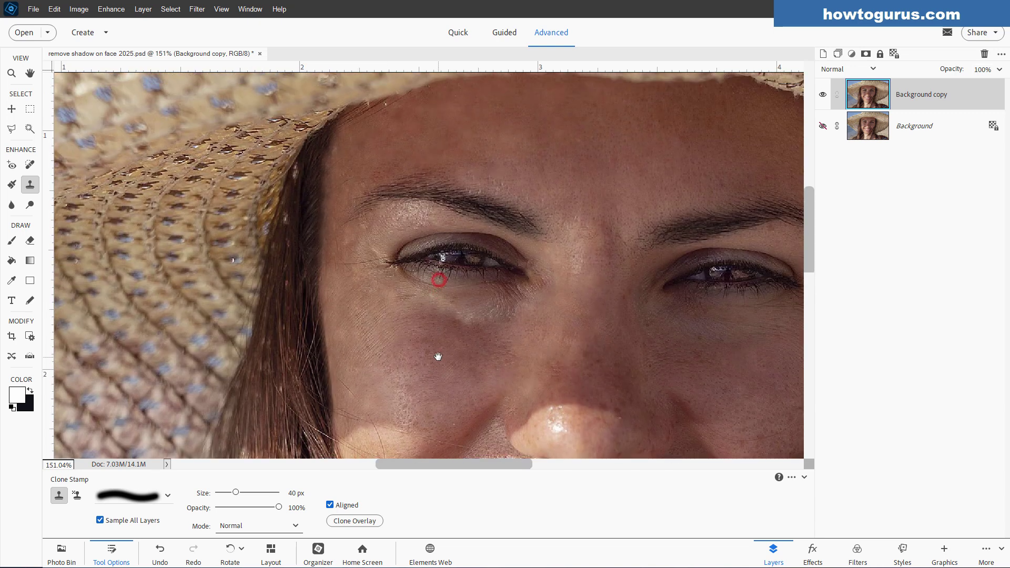
left_click(344, 238, "alt")
left_click(358, 231, "alt")
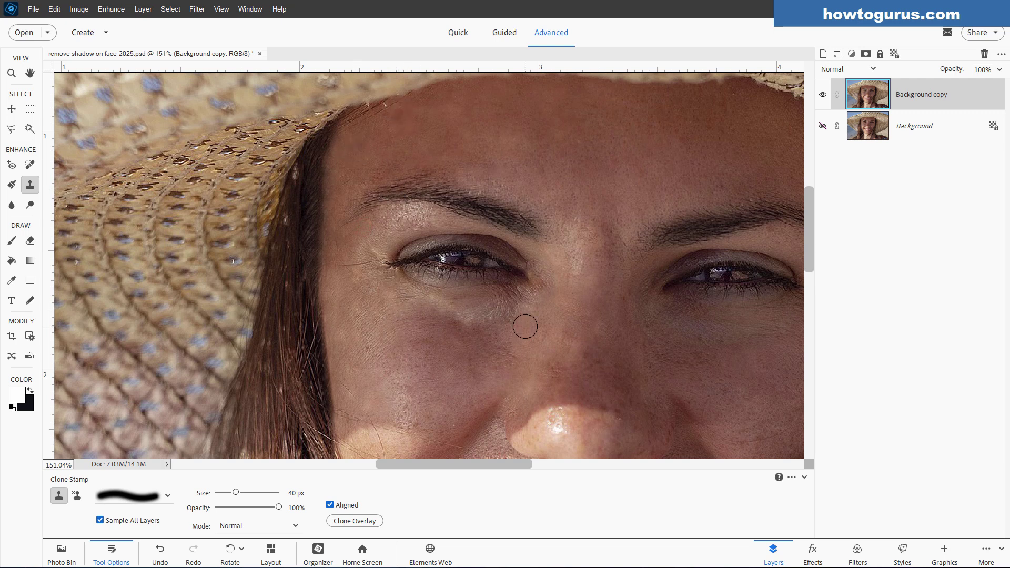
scroll(500, 305, "down", 4)
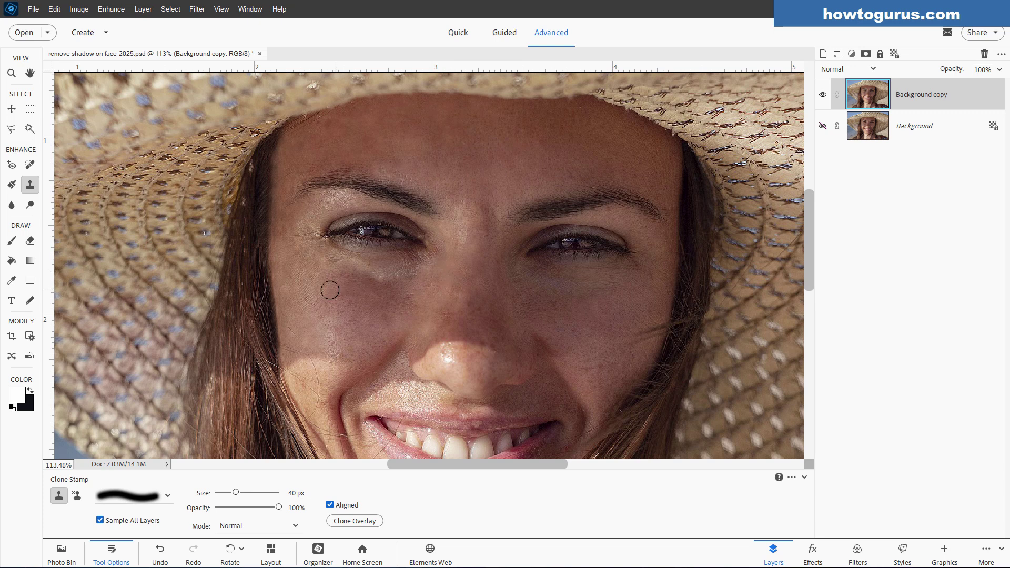
left_click(287, 291, "alt")
scroll(488, 295, "down", 2)
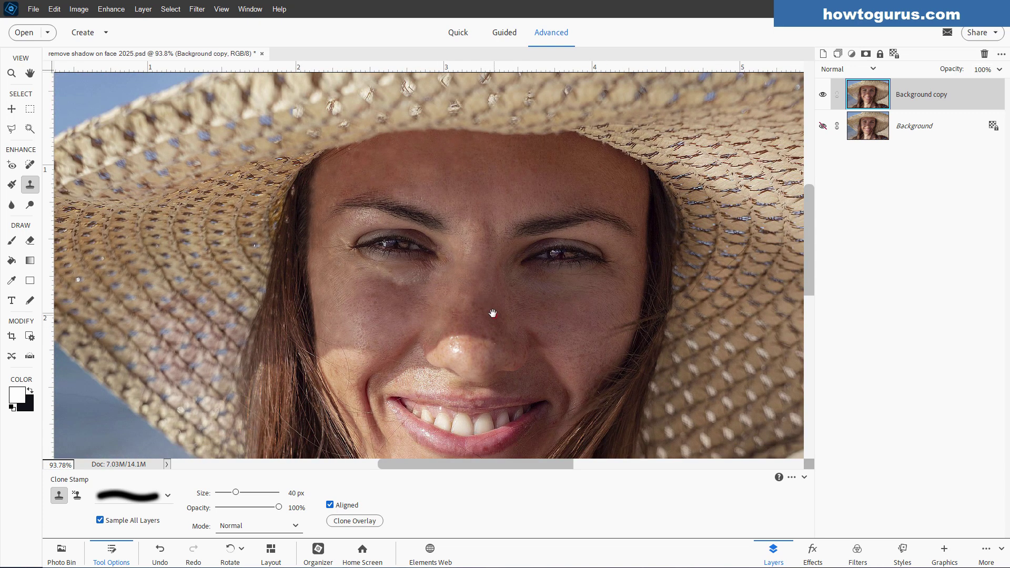
scroll(488, 304, "up", 2)
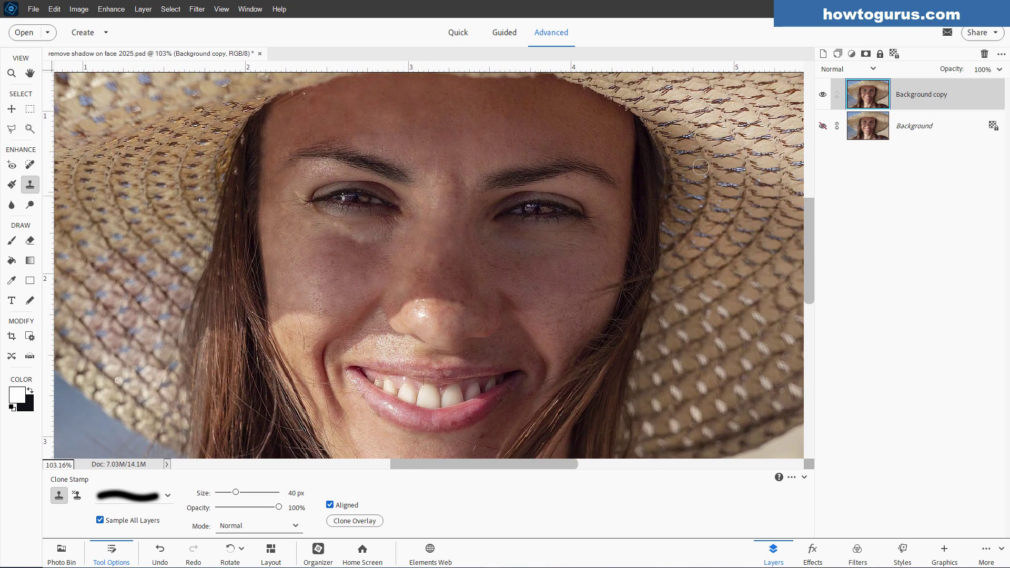
Step: Toggle Background and Background copy visibility to compare before and after, leaving both shown
left_click(822, 126)
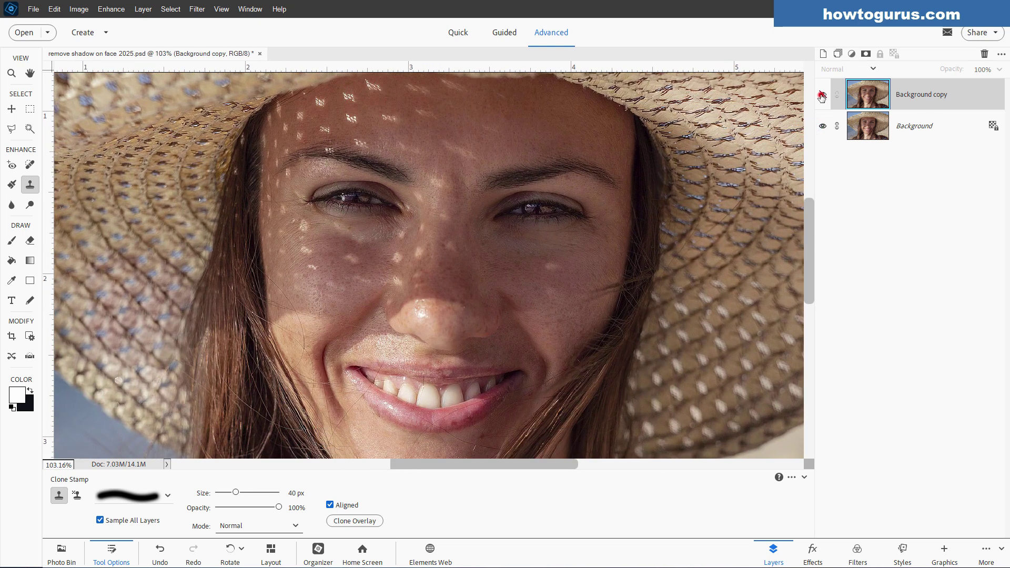
left_click(823, 95)
left_click(823, 95)
left_click(823, 95)
left_click(823, 96)
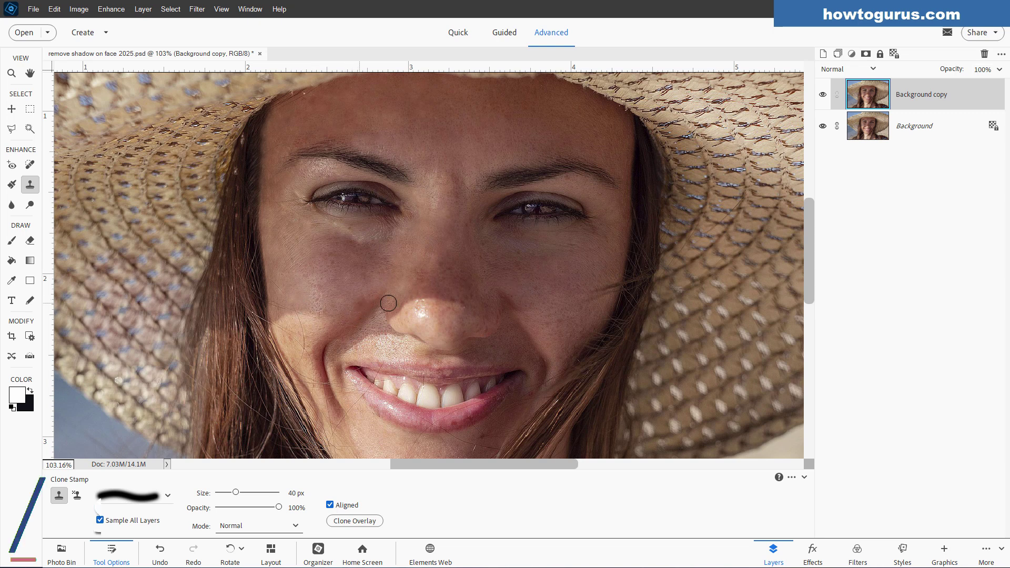
left_click_drag(812, 251, 811, 238)
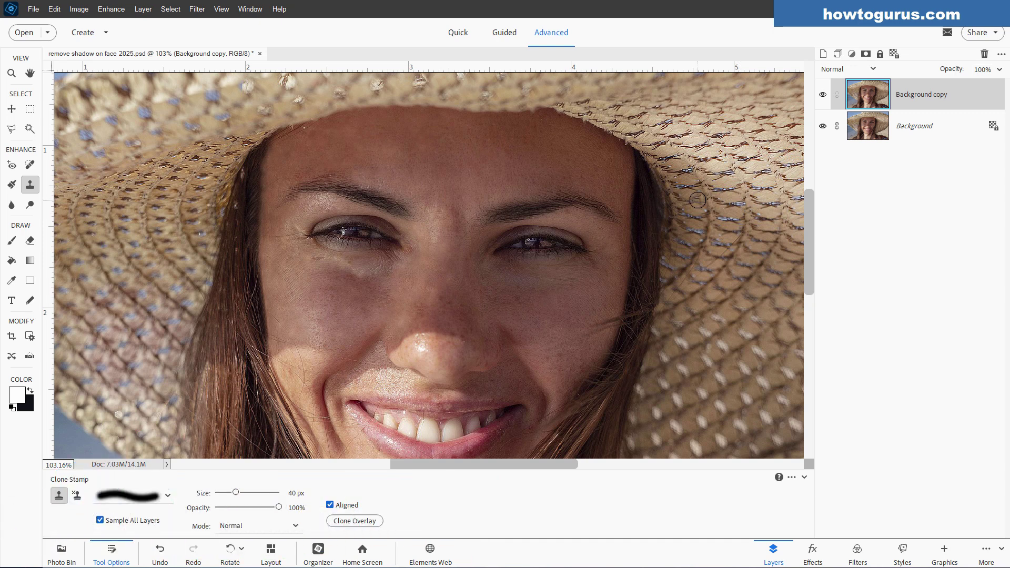
Step: Choose the Polygonal Lasso tool to outline the shadowed face
left_click(11, 129)
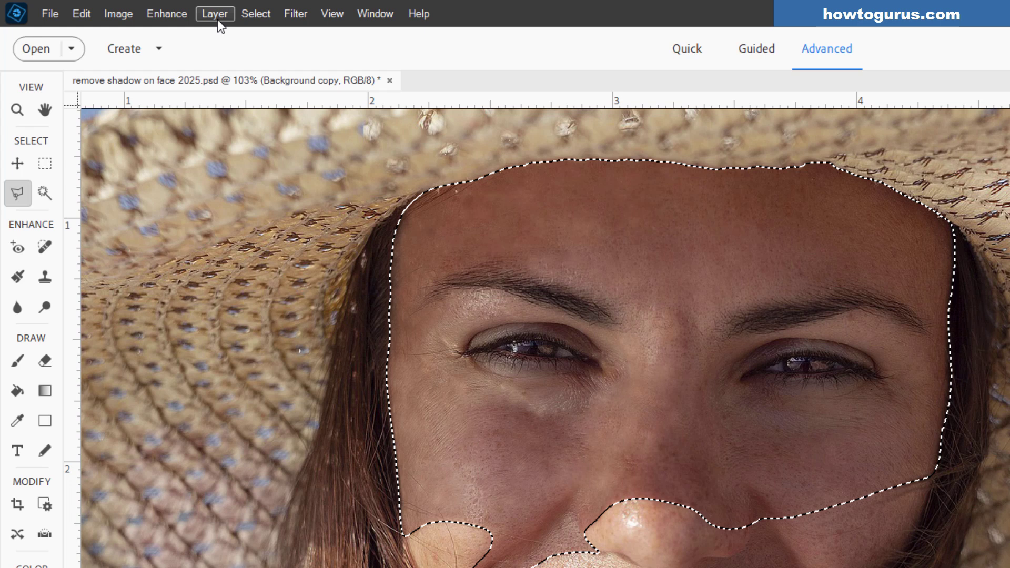
Step: Copy the selected shadowed face skin to a new Layer 1 via Layer Via Copy, then zoom out to the whole face
left_click(217, 19)
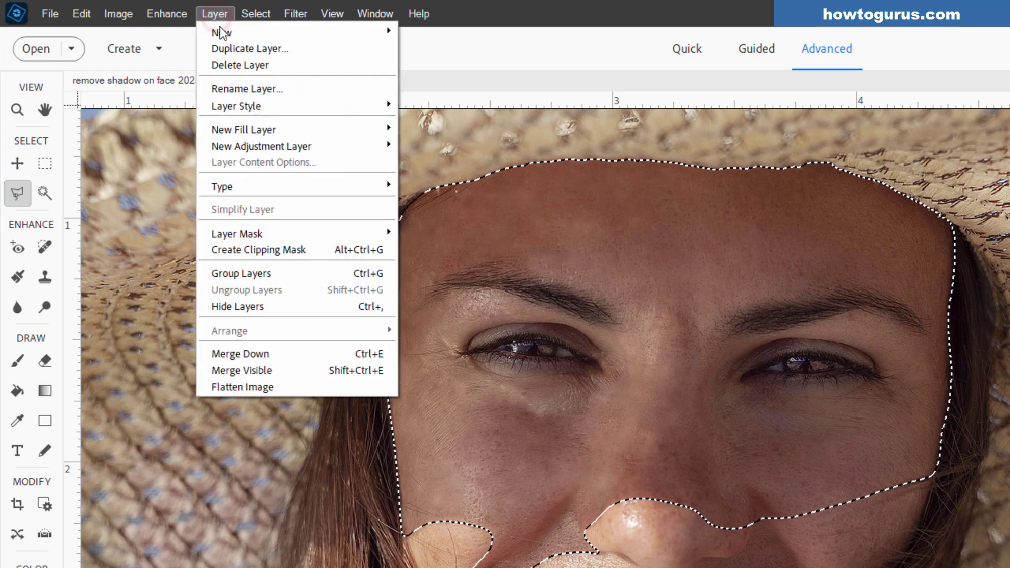
mouse_move(226, 32)
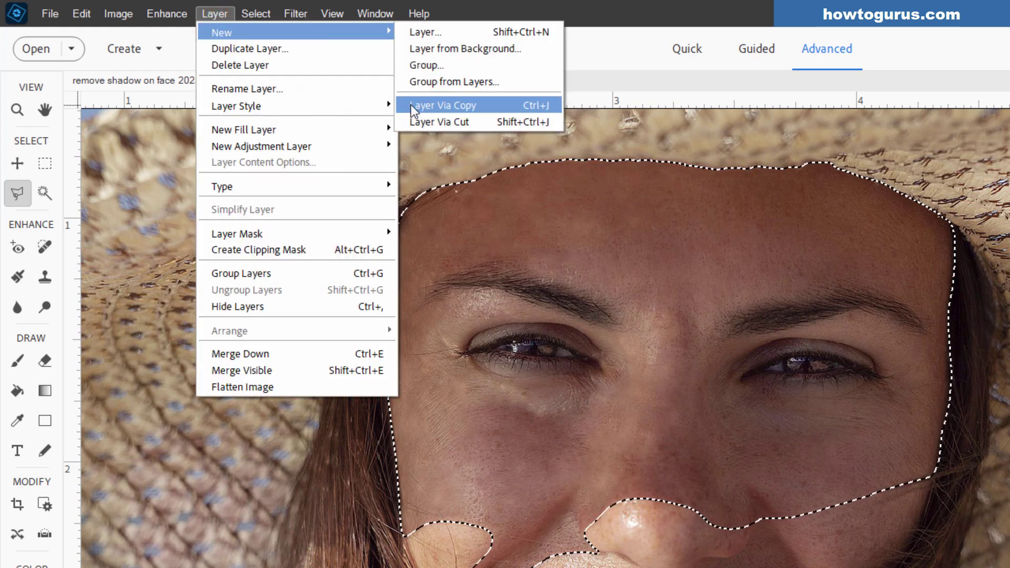
left_click(498, 101)
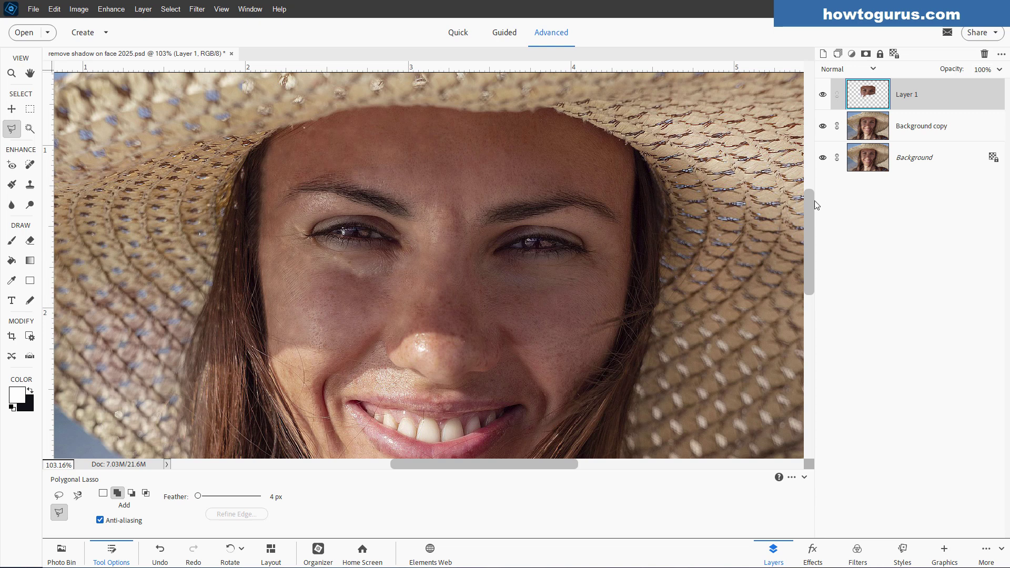
scroll(813, 204, "down", 3)
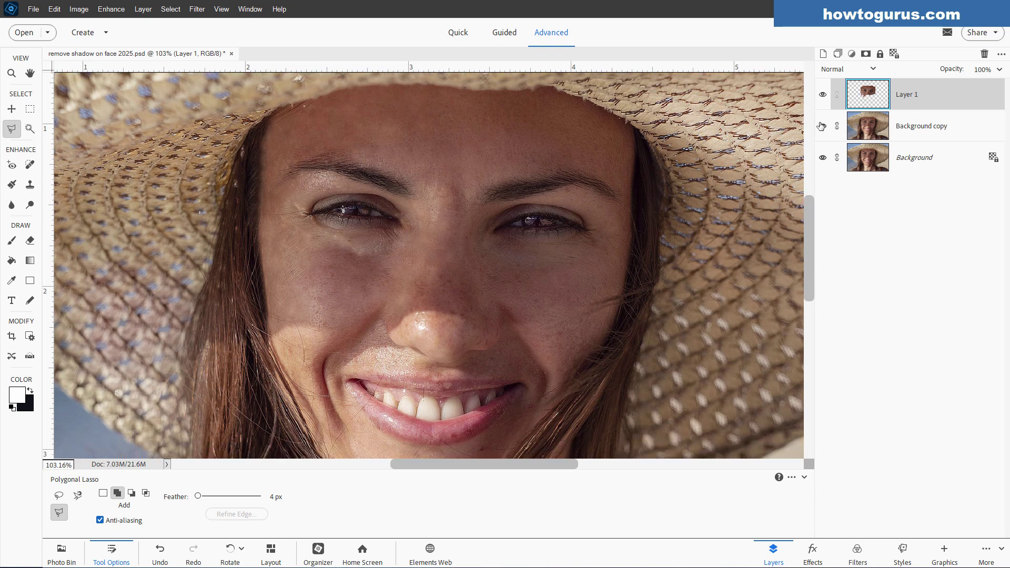
scroll(597, 274, "down", 2)
scroll(595, 272, "down", 1)
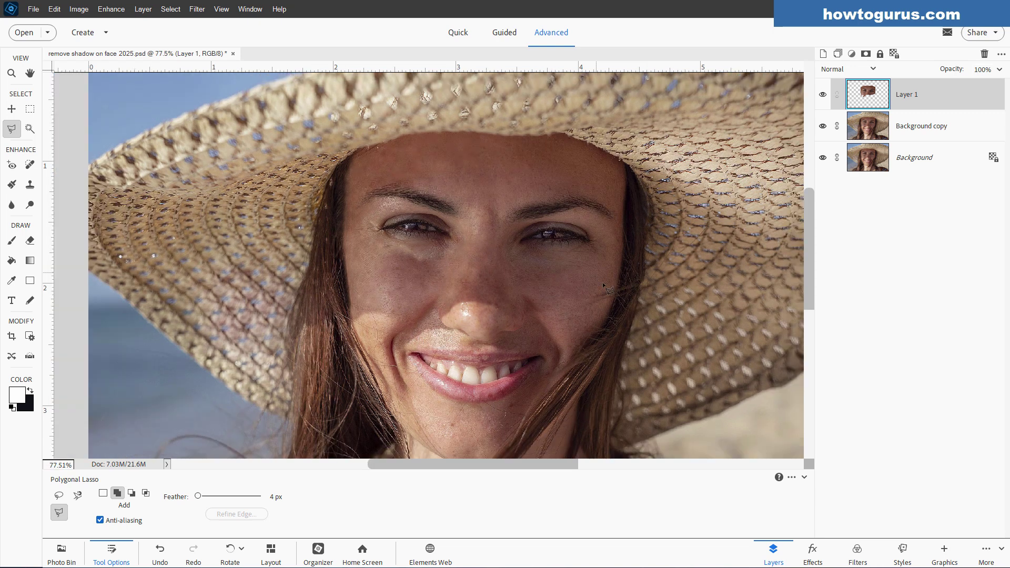
left_click_drag(810, 278, 810, 285)
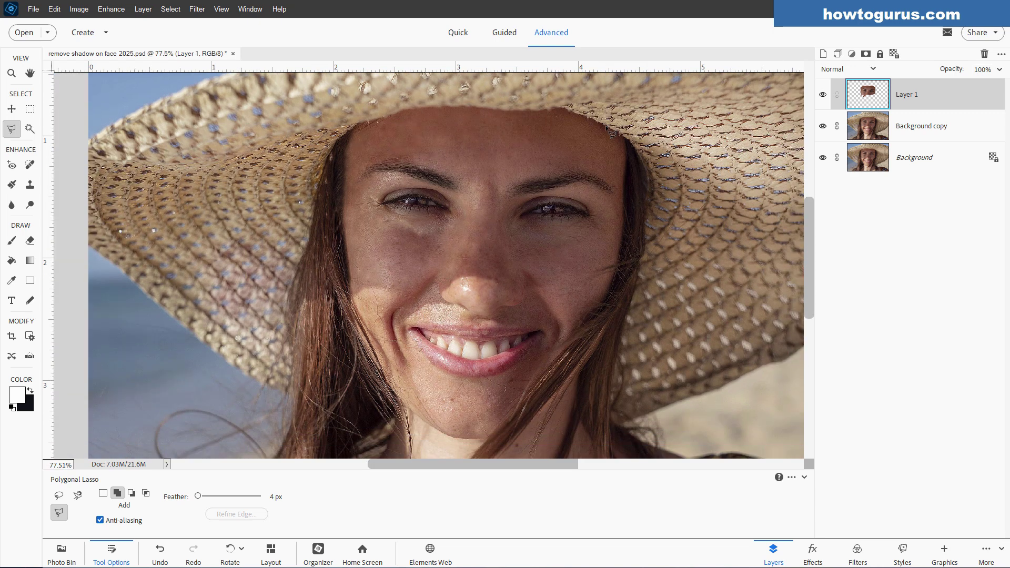
left_click_drag(420, 465, 439, 473)
left_click(13, 109)
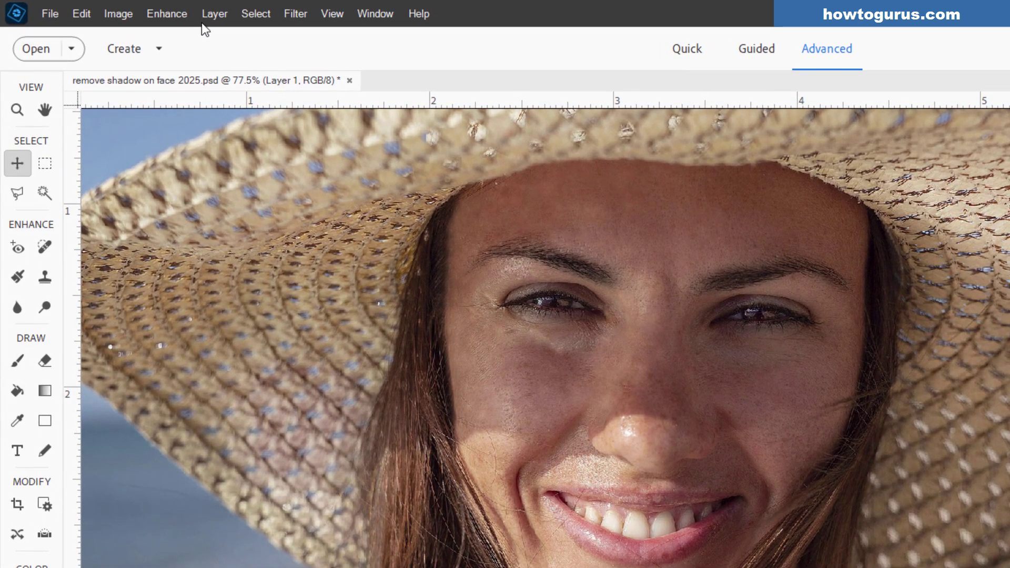
Step: Create a Levels adjustment layer clipped to Layer 1 with Use Previous Layer to Create Clipping Mask
left_click(213, 14)
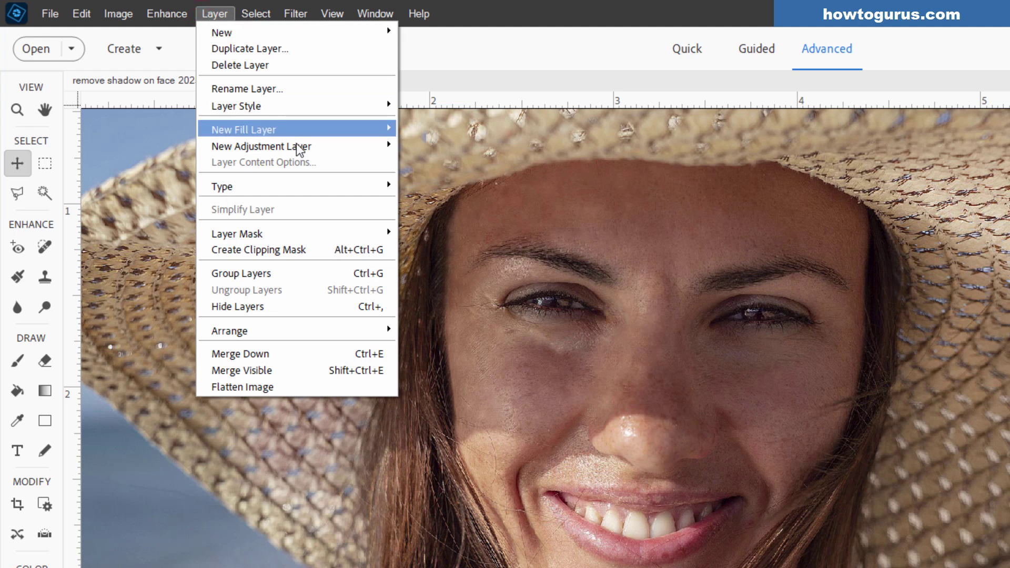
left_click(298, 147)
left_click(427, 144)
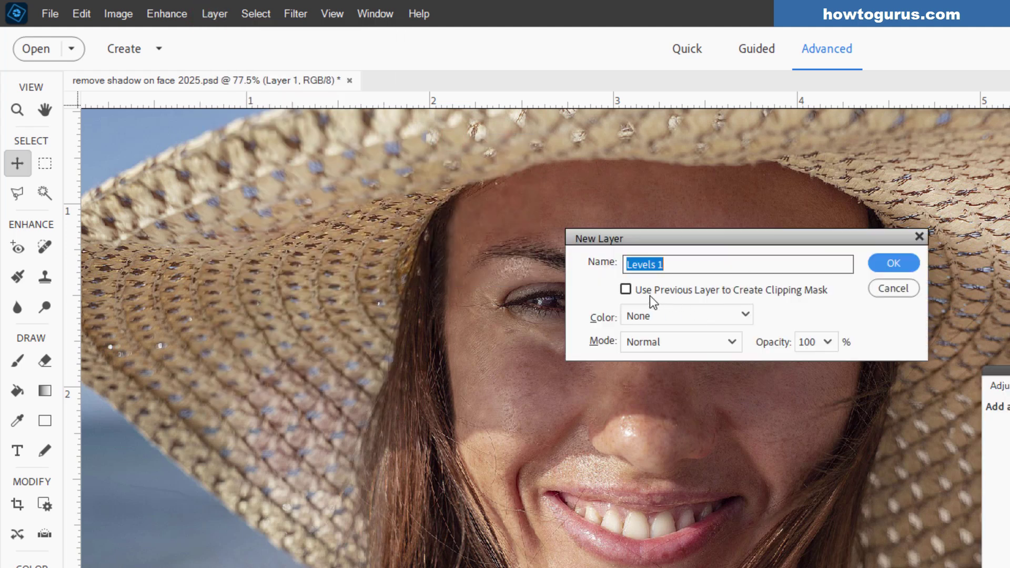
left_click(625, 290)
left_click(894, 263)
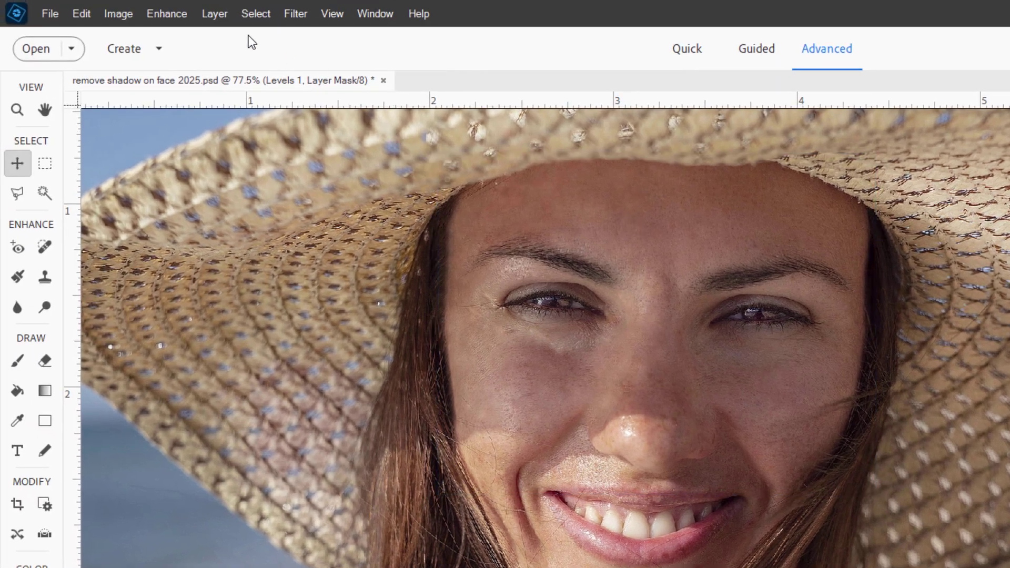
Step: Create a Hue/Saturation adjustment layer clipped to the layer below for the +15 saturation boost
left_click(212, 11)
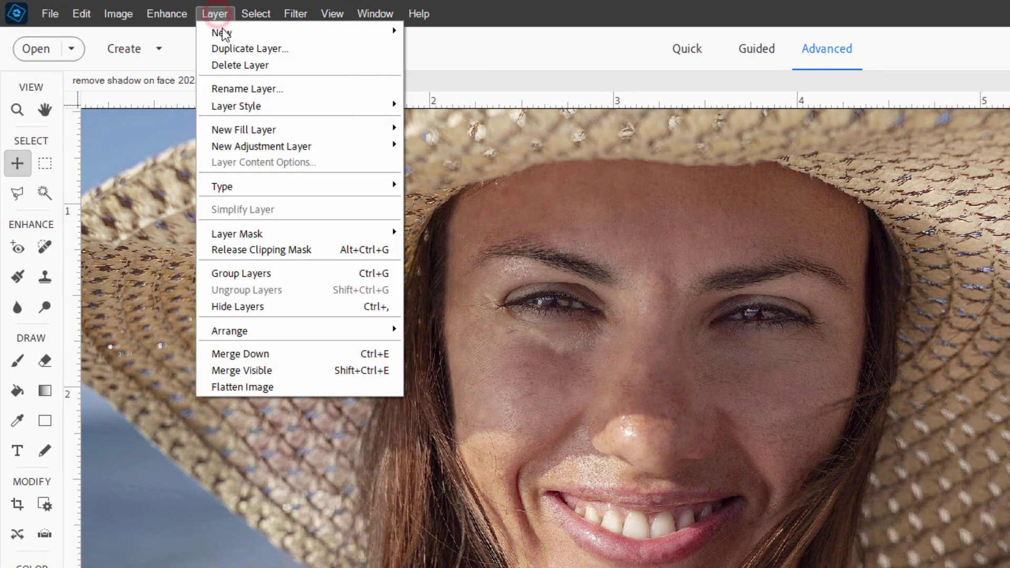
mouse_move(289, 146)
left_click(472, 184)
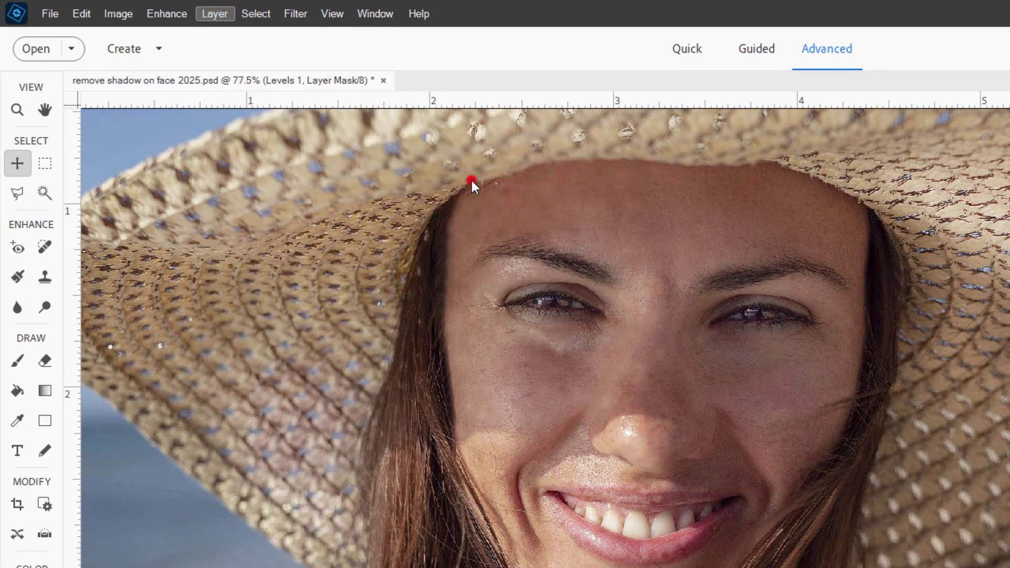
left_click(676, 293)
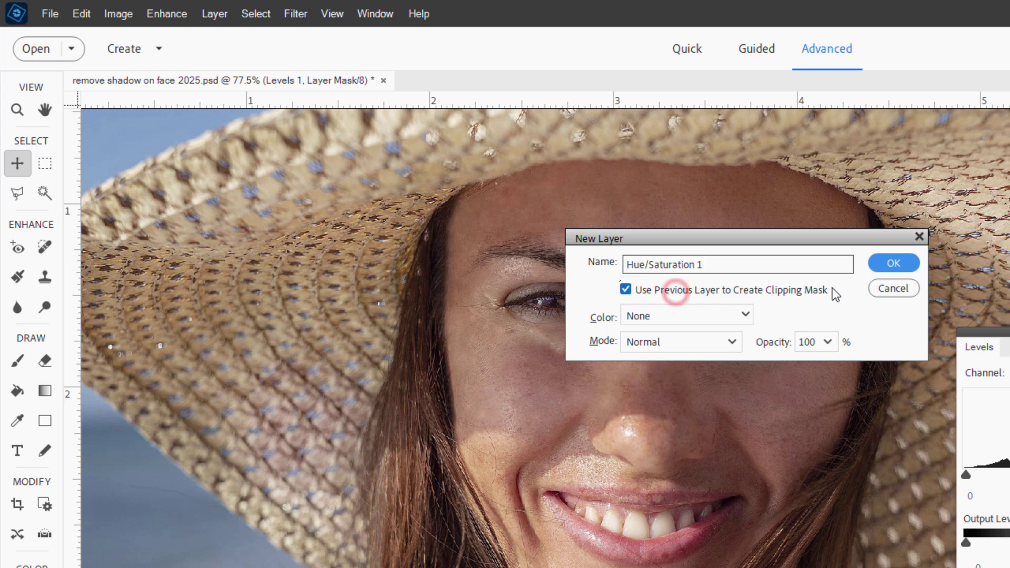
left_click(881, 267)
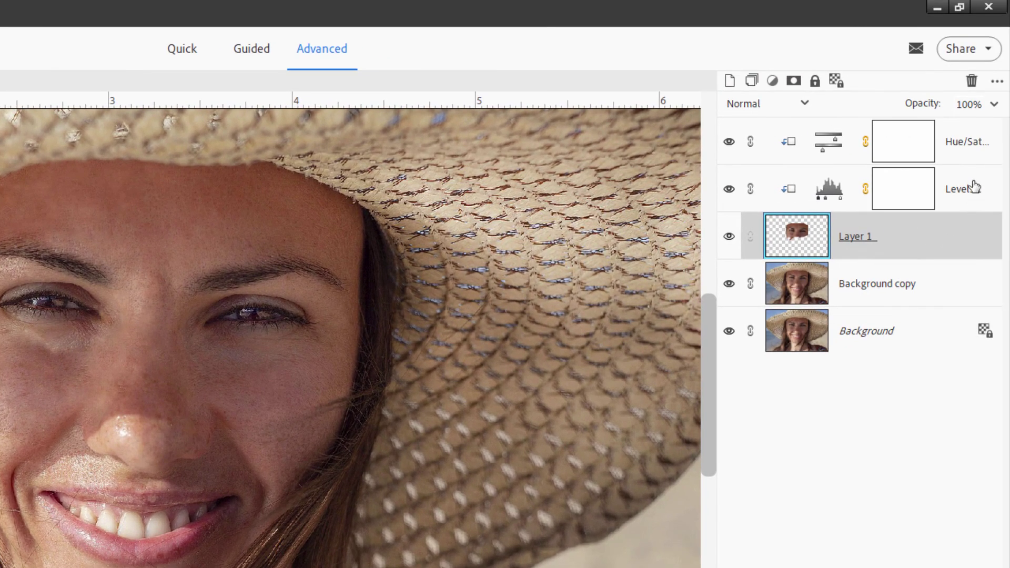
Step: Duplicate Hue/Saturation, Levels 1 and Layer 1, group the copies into Group 1, and hide it
left_click(965, 150, "shift")
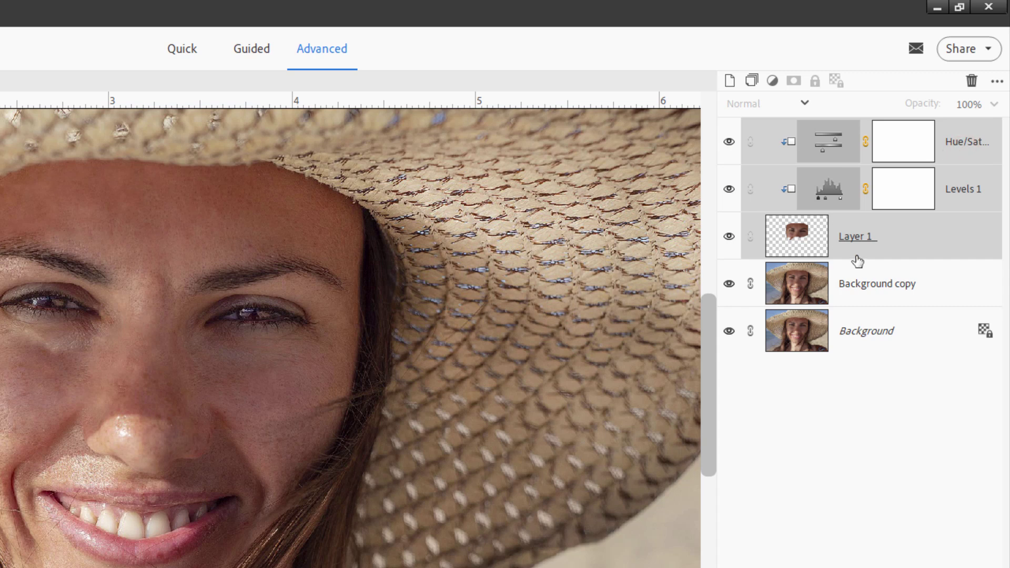
right_click(901, 238)
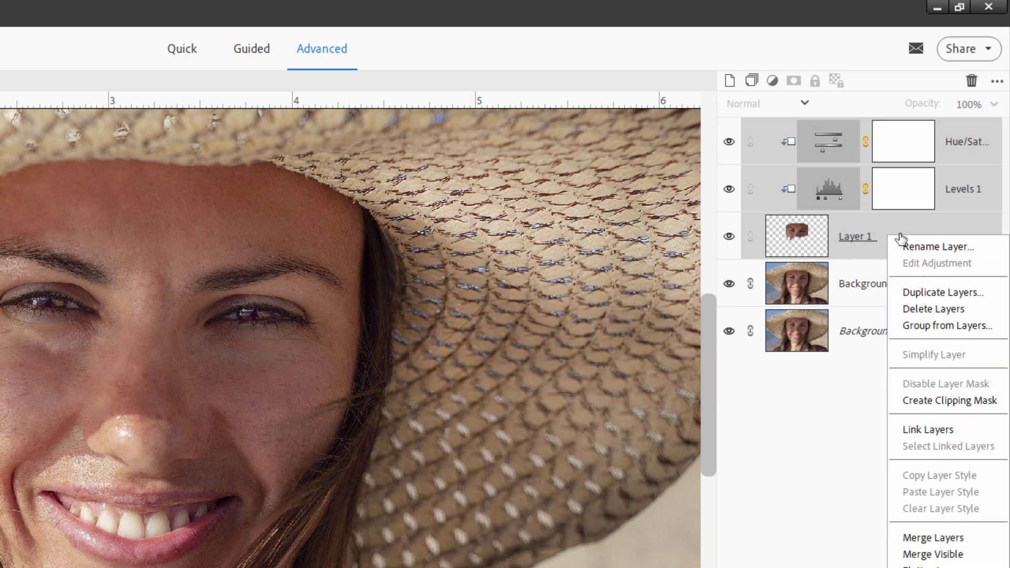
left_click(910, 289)
left_click(392, 256)
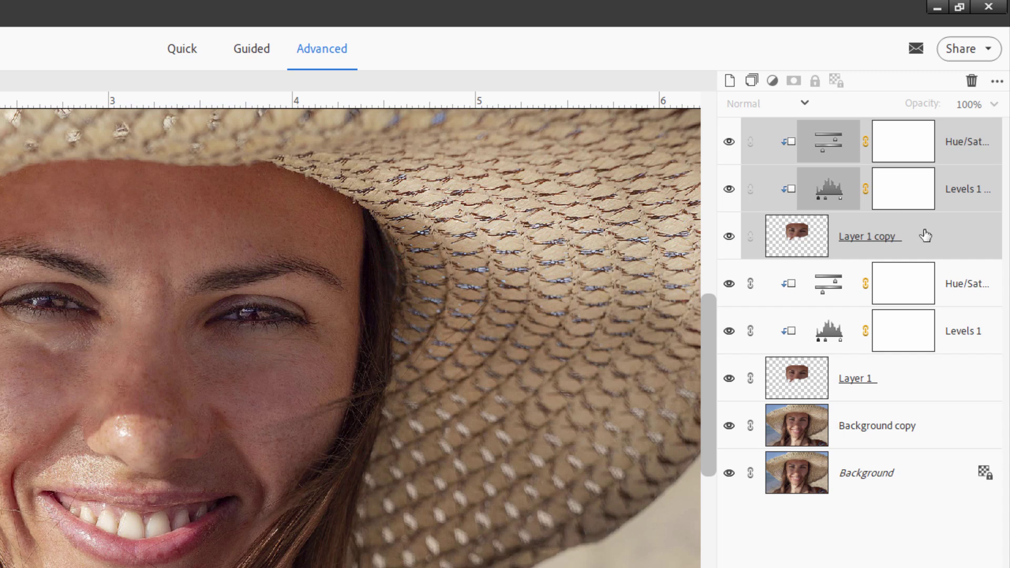
left_click(752, 81)
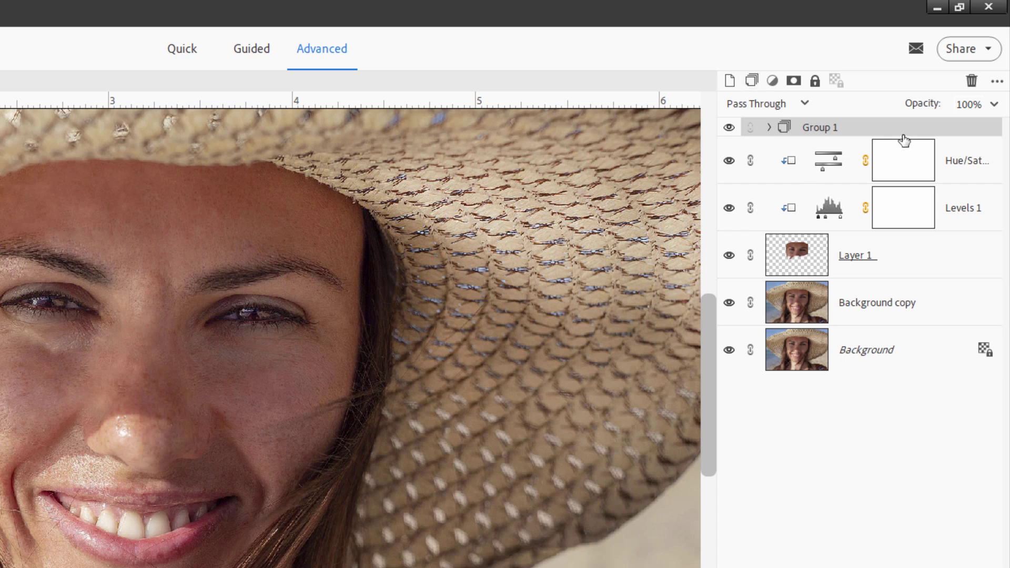
left_click(728, 127)
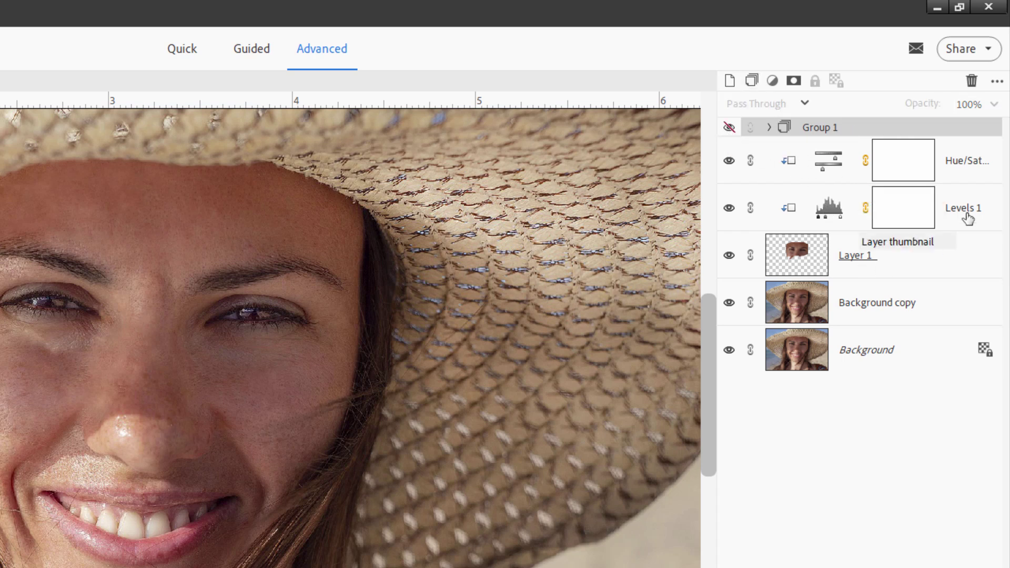
Step: Merge the original three shadow-fix layers, then merge Background copy into Hue/Saturation 1
left_click(971, 179)
left_click(939, 255, "shift")
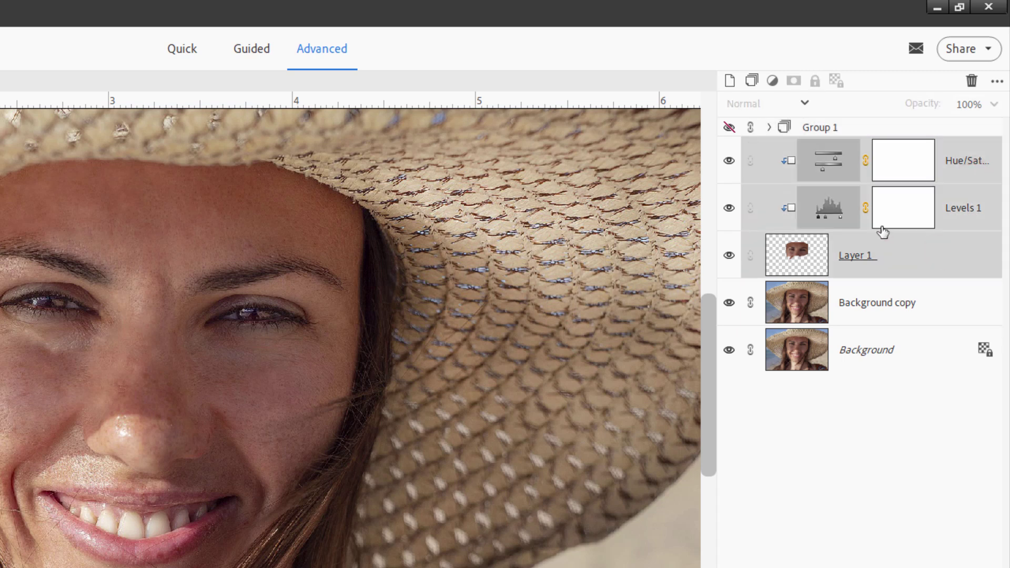
right_click(902, 254)
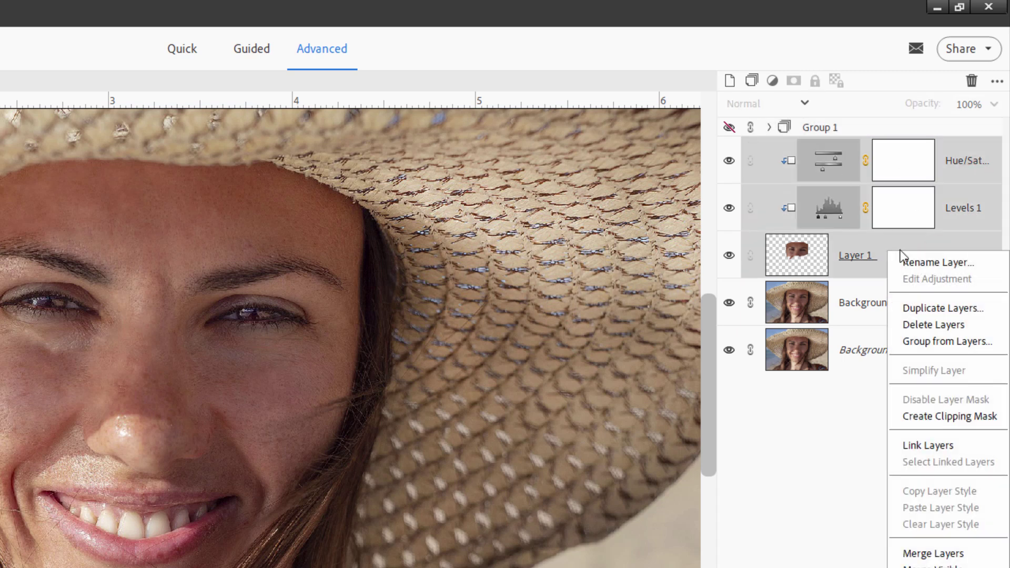
left_click(932, 554)
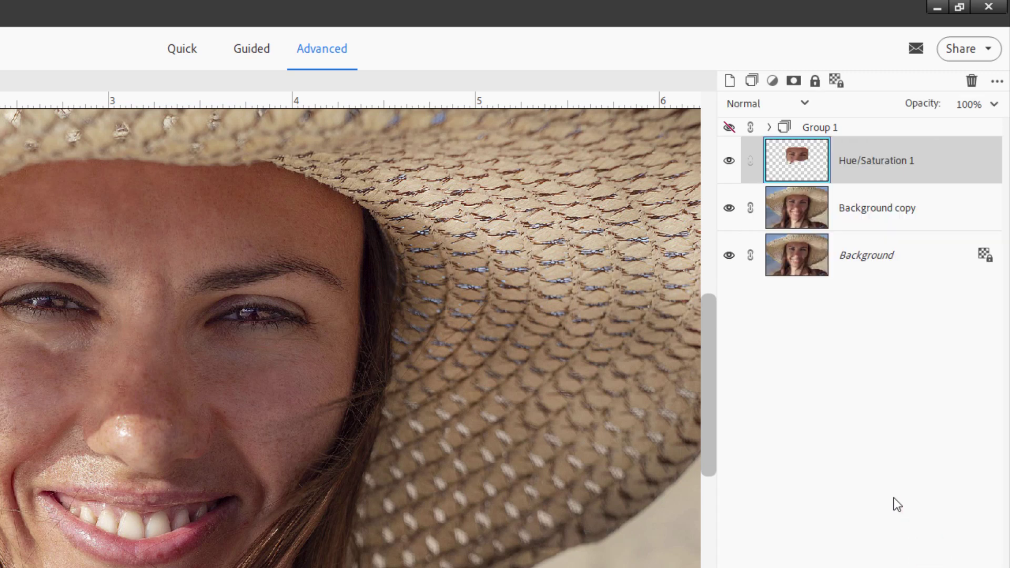
left_click(941, 204, "shift")
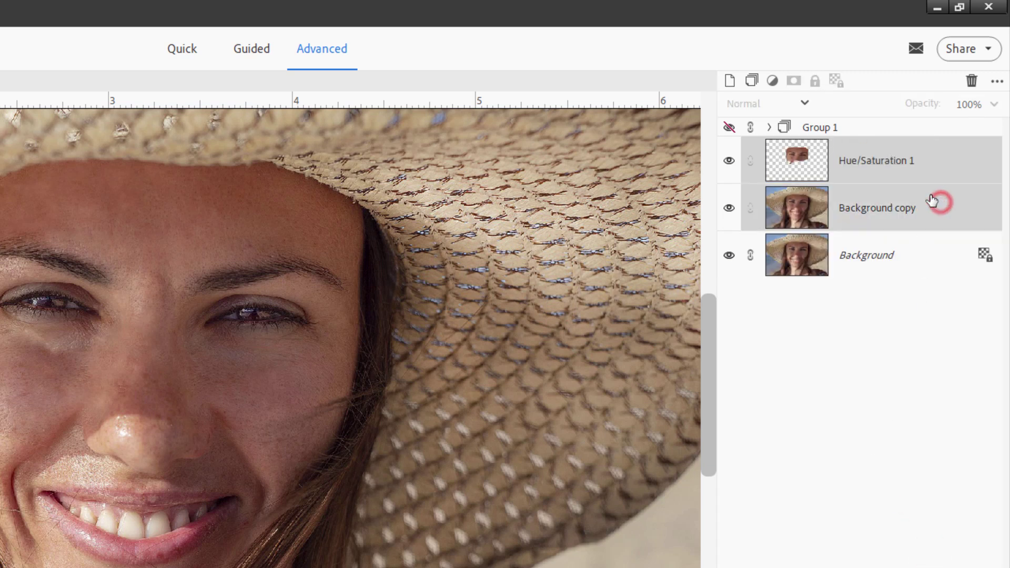
right_click(859, 177)
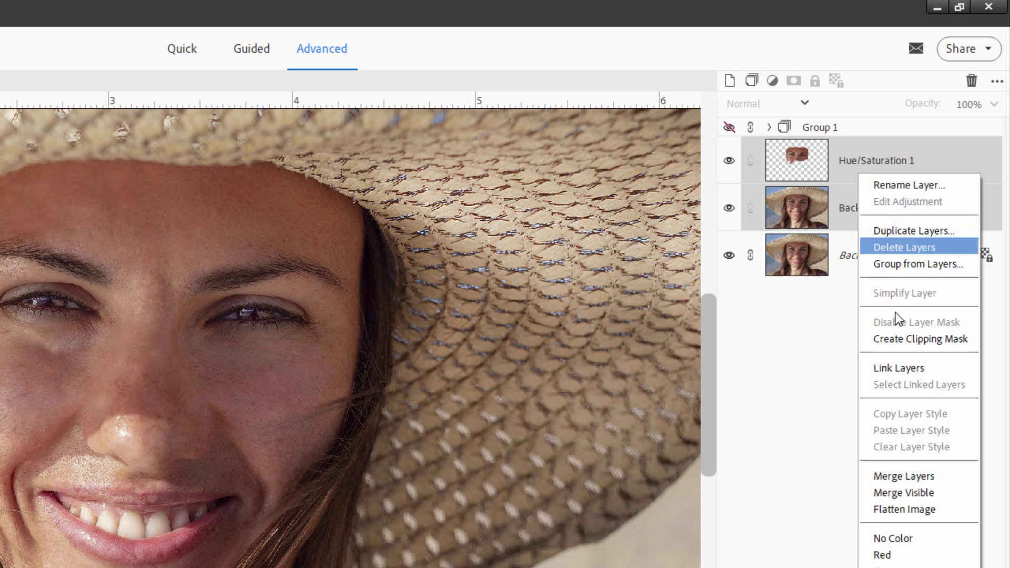
left_click(901, 465)
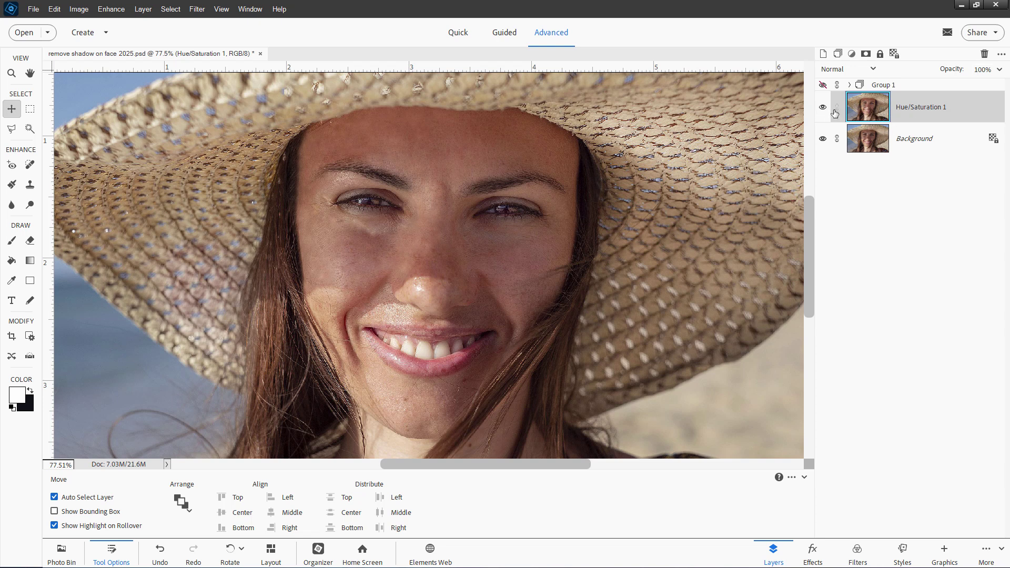
Step: Toggle Hue/Saturation 1 visibility to compare the face before and after the fix
left_click(823, 107)
left_click(823, 108)
left_click(824, 108)
left_click(823, 108)
Step: Spot-heal the shadow line on the cheek, undoing unwanted strokes including the nose attempt
left_click(29, 164)
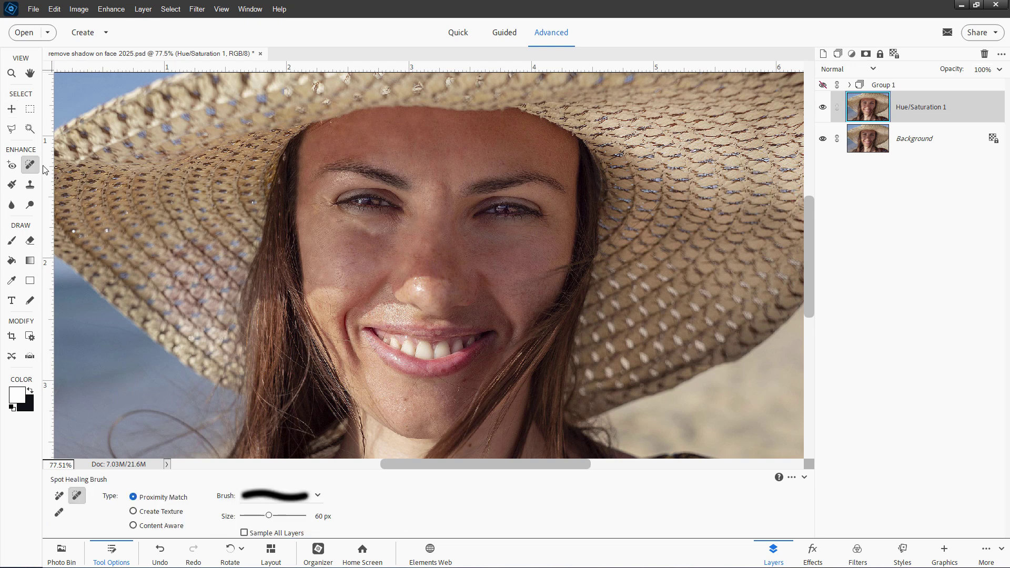
mouse_move(341, 296)
left_mouse_down()
mouse_move(317, 289)
mouse_move(326, 292)
left_mouse_up()
key("ctrl+z")
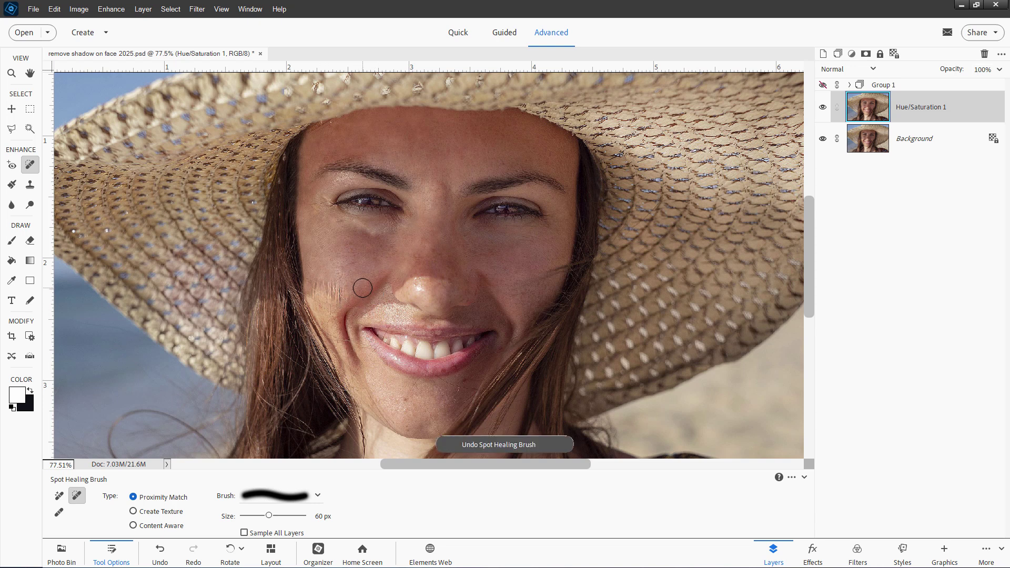
left_click(334, 290)
key("ctrl+z")
left_click(339, 291)
left_click(424, 276)
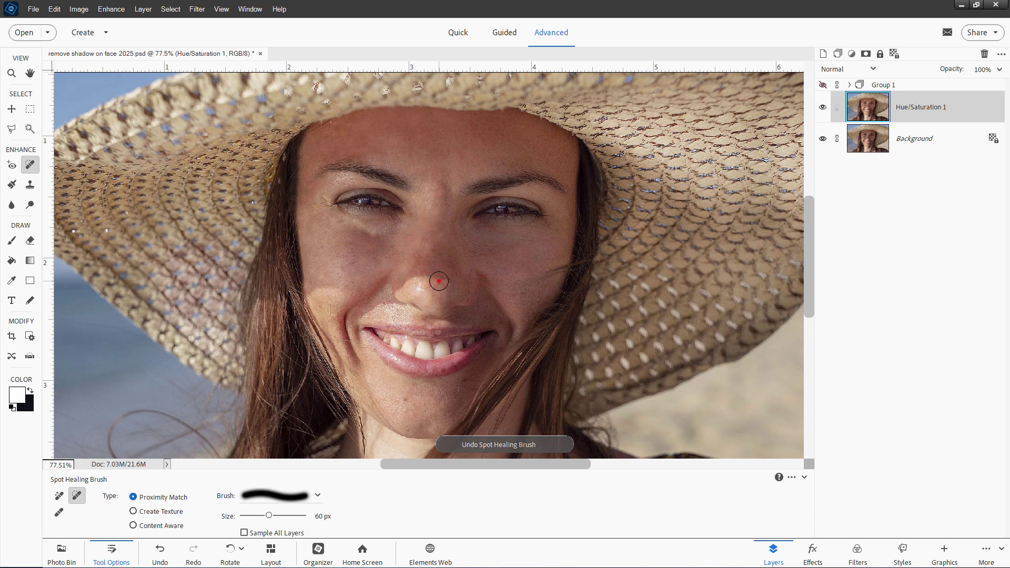
key("ctrl+z")
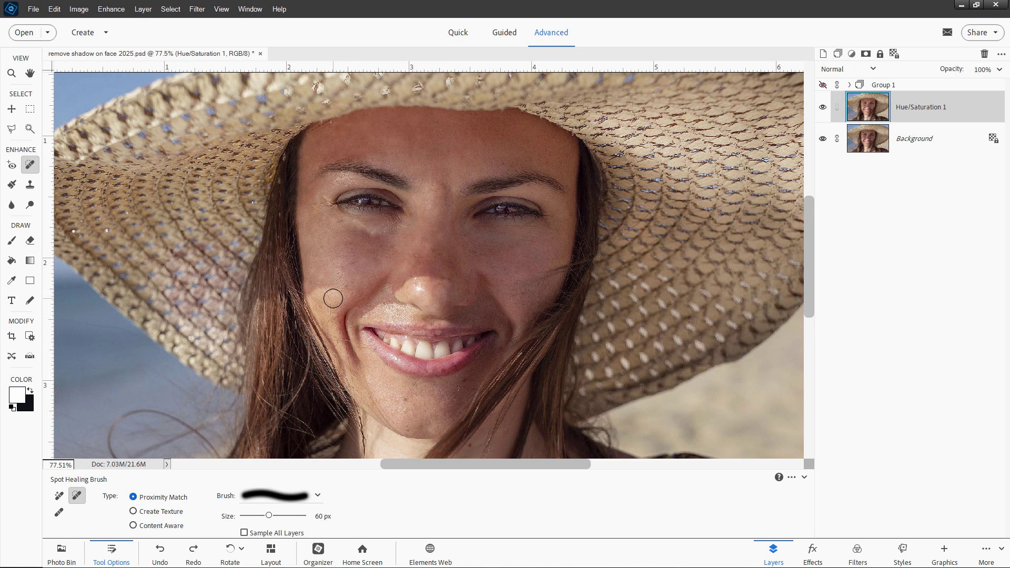
Step: Set the Clone Stamp to 50% opacity and 50 px and clone skin over the cheek shadow
left_click(31, 187)
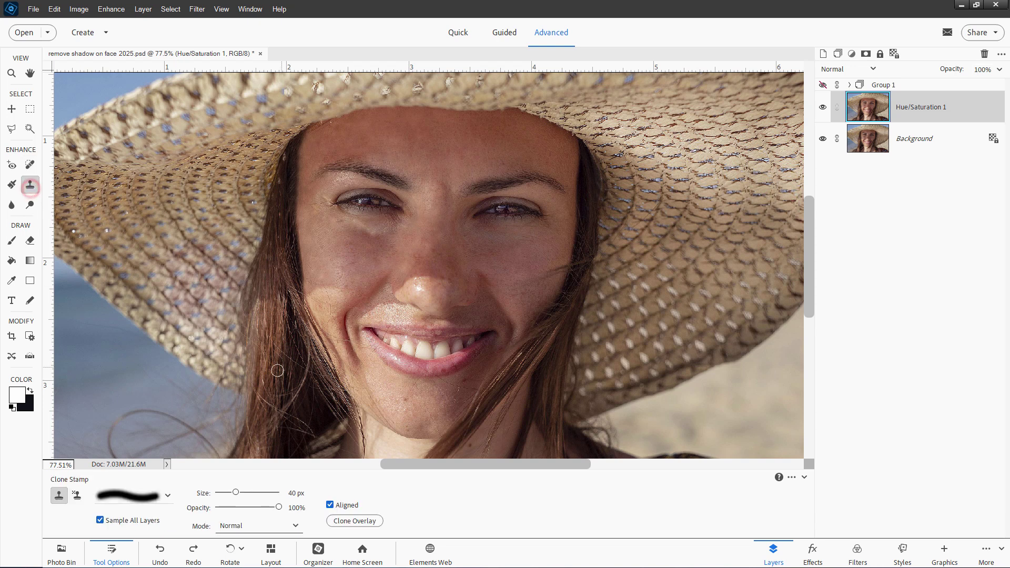
left_click_drag(280, 510, 248, 514)
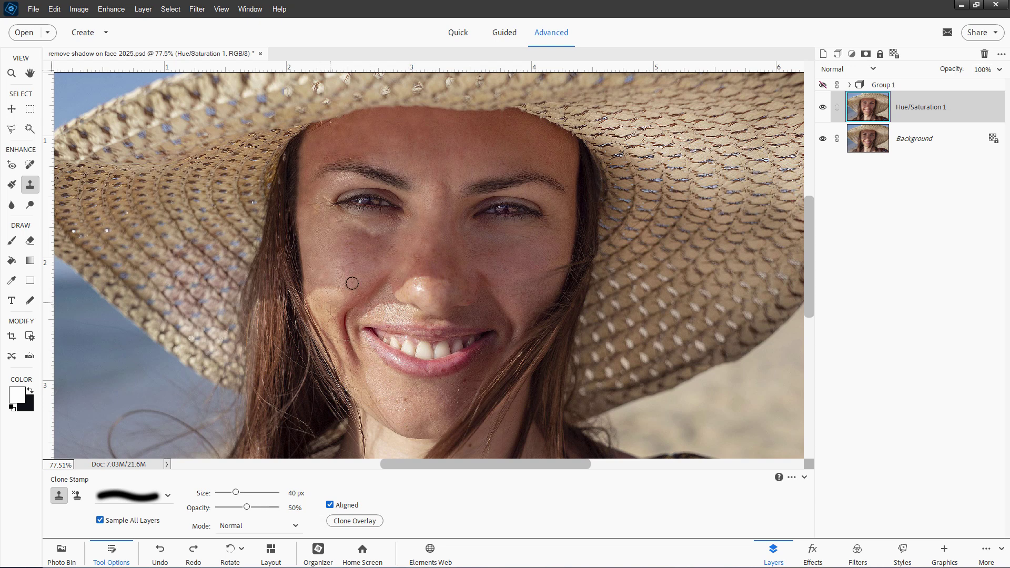
left_click(332, 310, "alt")
mouse_move(325, 307)
left_mouse_down()
mouse_move(320, 289)
mouse_move(334, 289)
mouse_move(314, 290)
left_mouse_up()
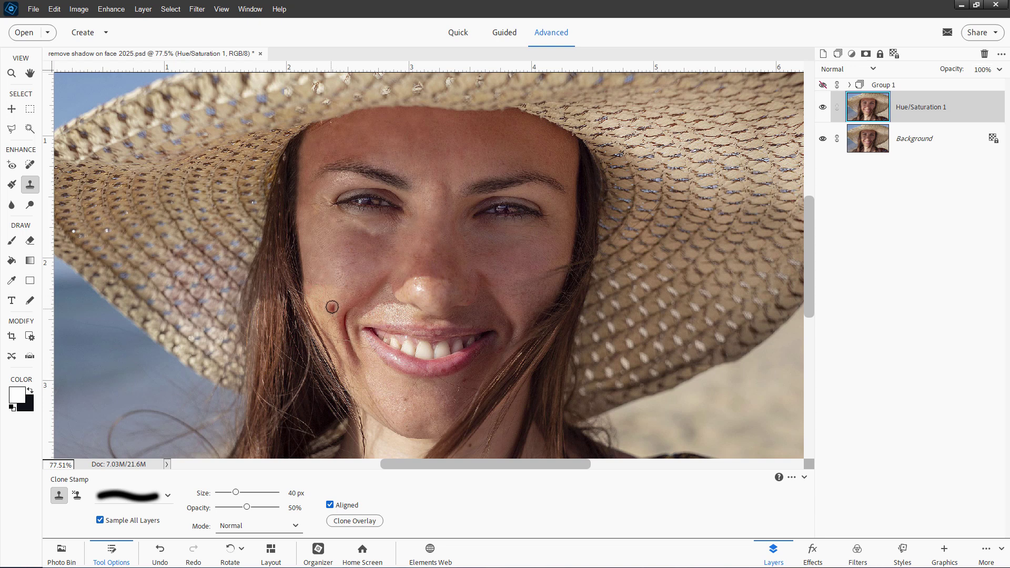
key("bracketright")
key("bracketright")
left_click(329, 312, "alt")
mouse_move(329, 291)
left_mouse_down()
mouse_move(339, 291)
mouse_move(314, 292)
mouse_move(330, 285)
left_mouse_up()
Step: Dab cloned skin over the nose tip and bridge, then even out the remaining cheek shadow
left_click(430, 288, "alt")
left_click(439, 281)
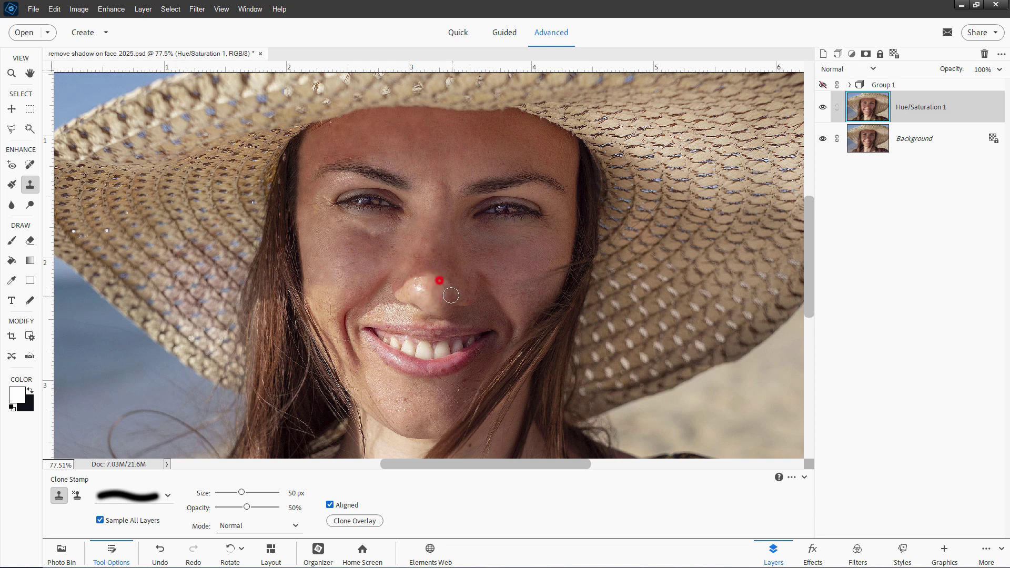
left_click(440, 280)
left_click(449, 283)
left_click(416, 264, "alt")
left_click(401, 284)
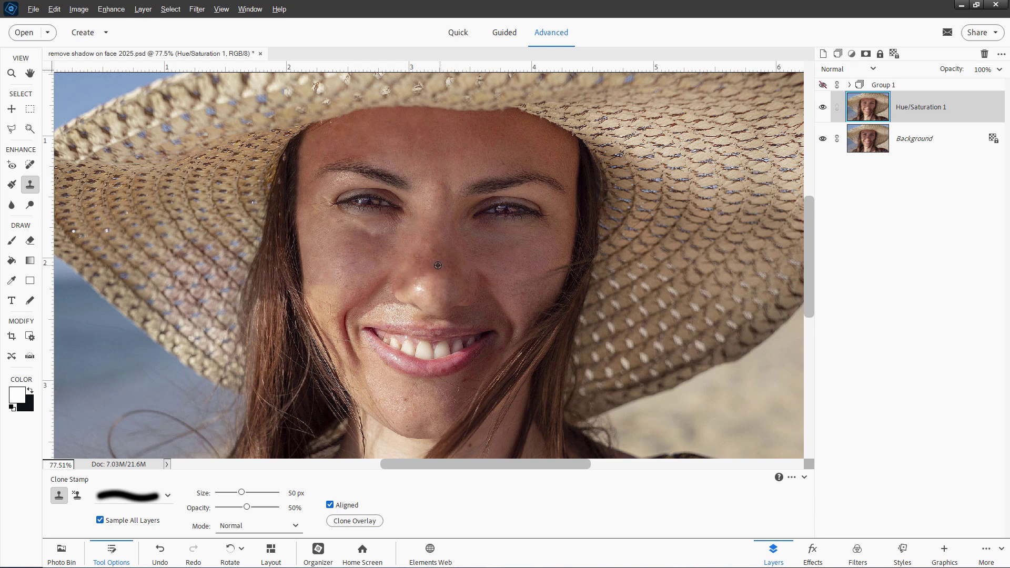
left_click(416, 277)
left_click(411, 286)
mouse_move(525, 274)
left_mouse_down()
mouse_move(550, 260)
mouse_move(565, 267)
left_mouse_up()
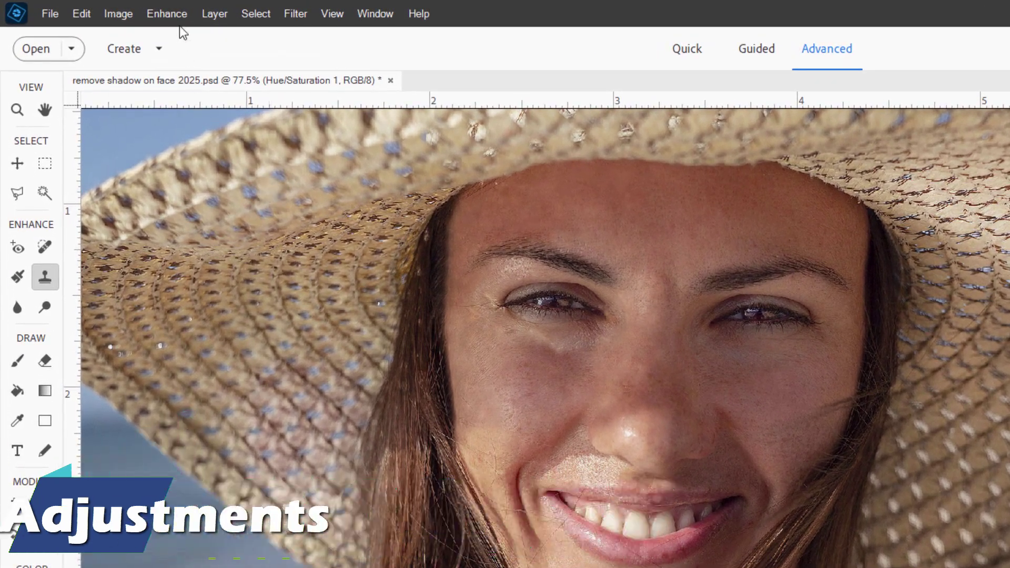
Step: Create a Levels 1 adjustment layer clipped to the merged Hue/Saturation 1 face layer
left_click(185, 14)
left_click(304, 143)
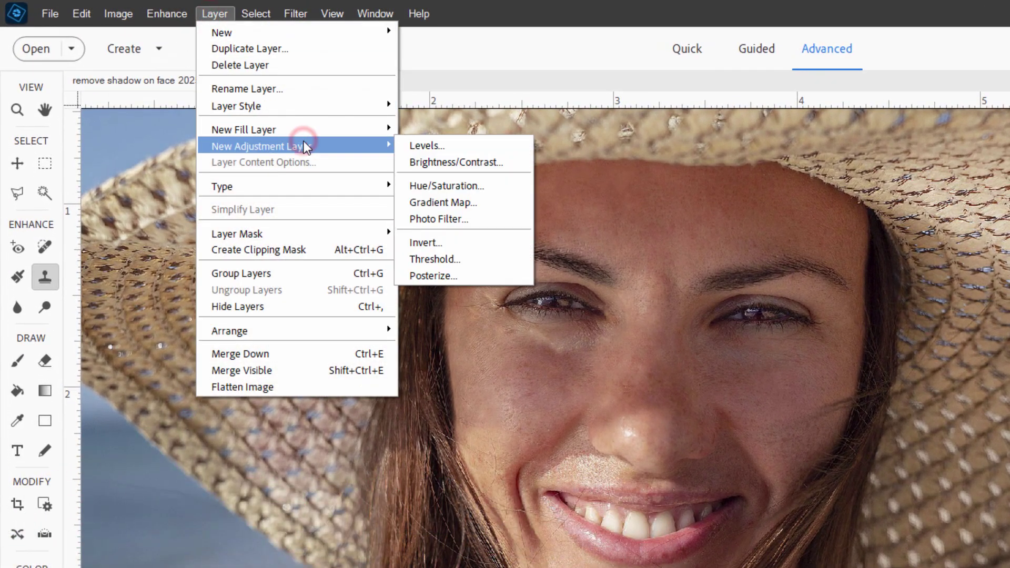
left_click(424, 146)
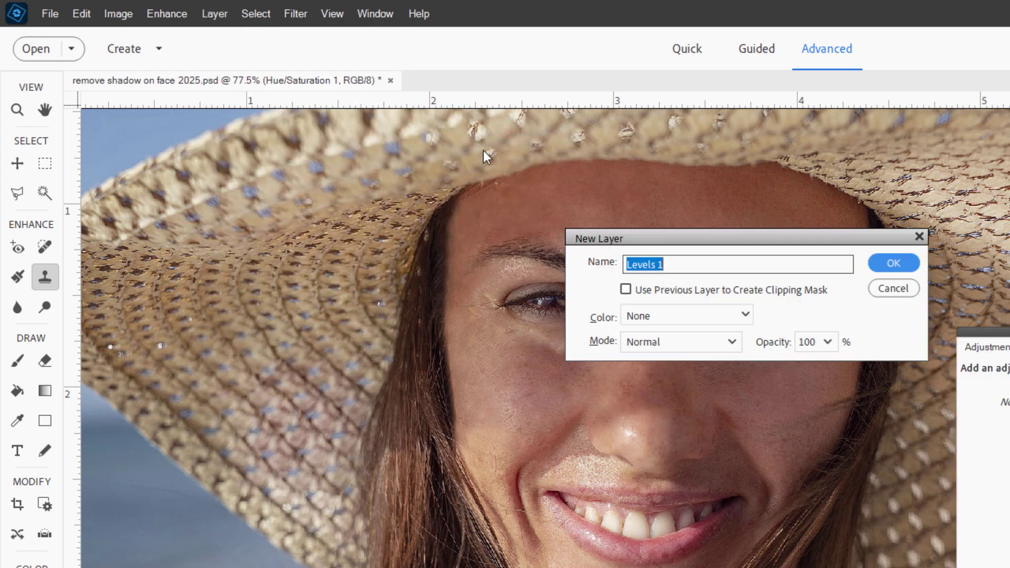
left_click(664, 290)
left_click(877, 264)
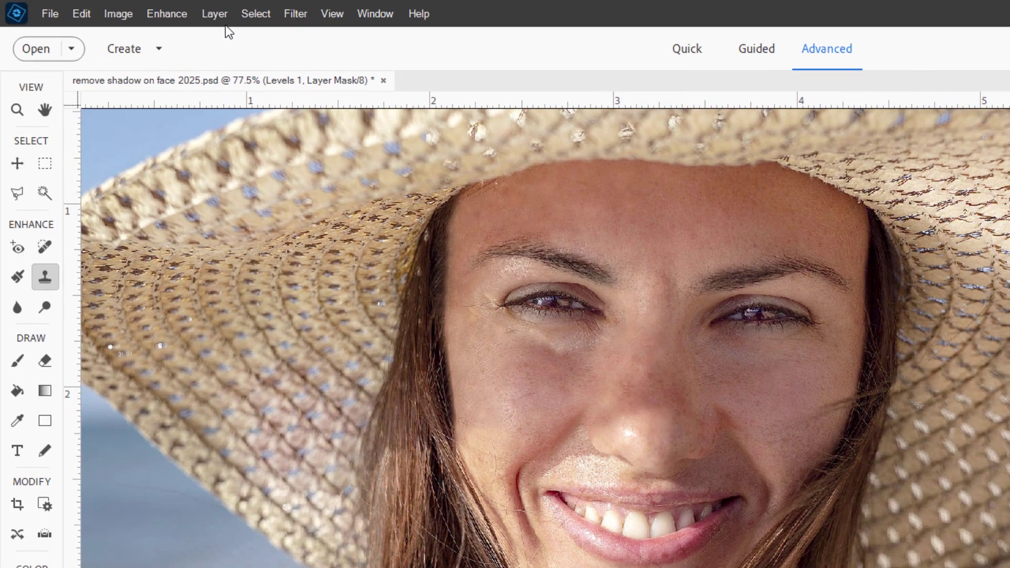
Step: Create a clipped Hue/Saturation 2 adjustment layer and drag Saturation upward toward +12
left_click(217, 16)
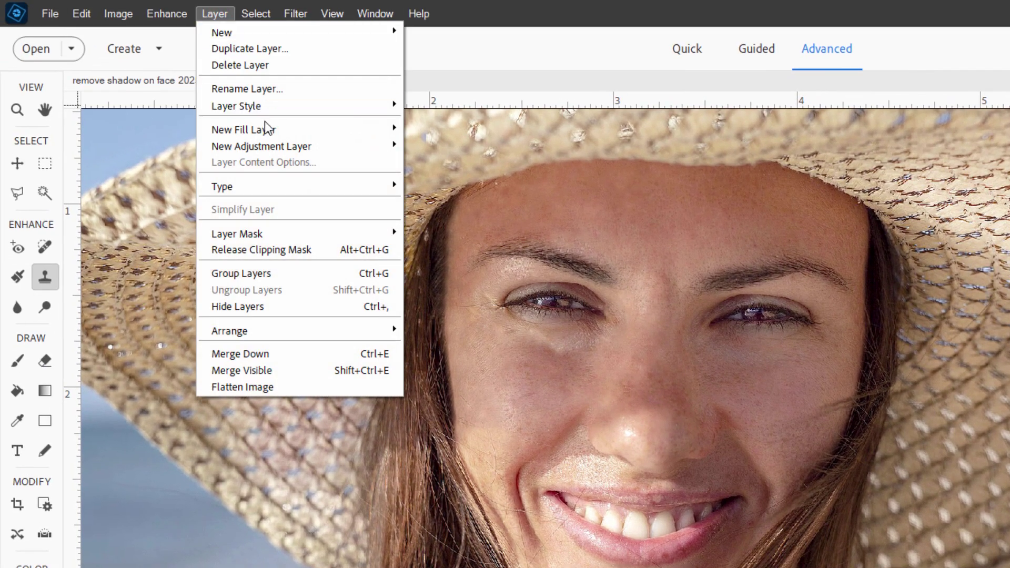
mouse_move(290, 147)
left_click(477, 187)
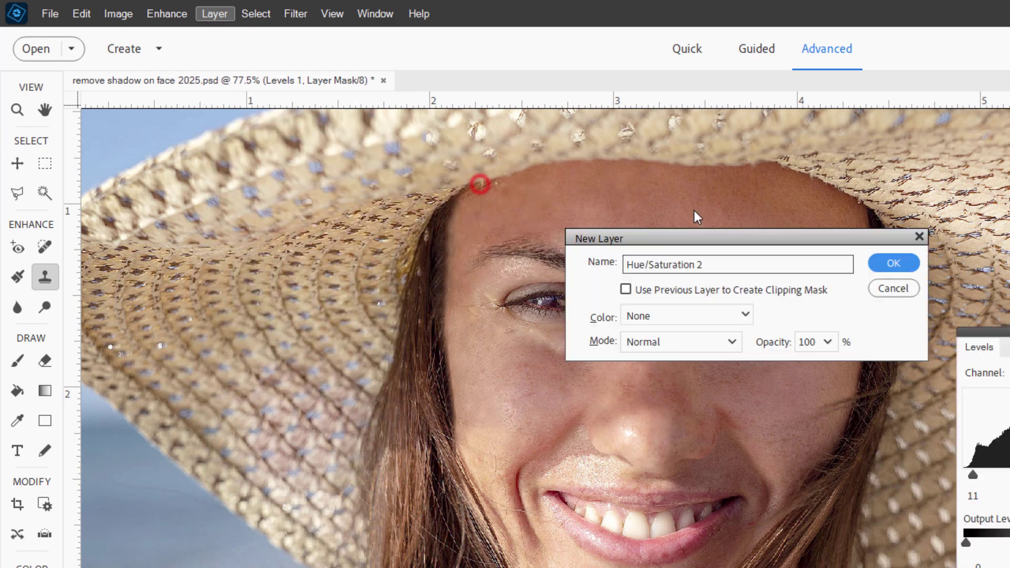
left_click(627, 290)
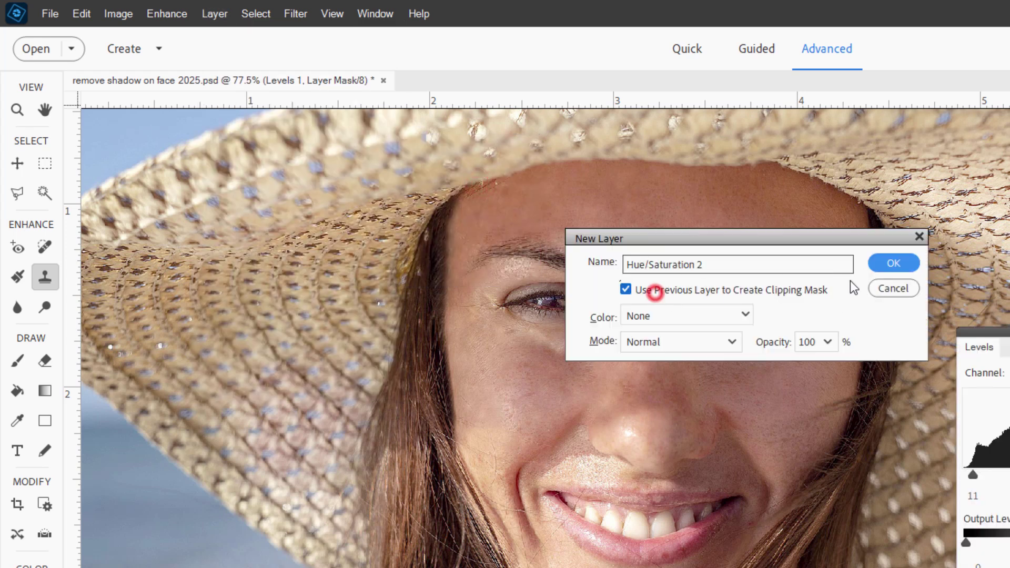
left_click(895, 263)
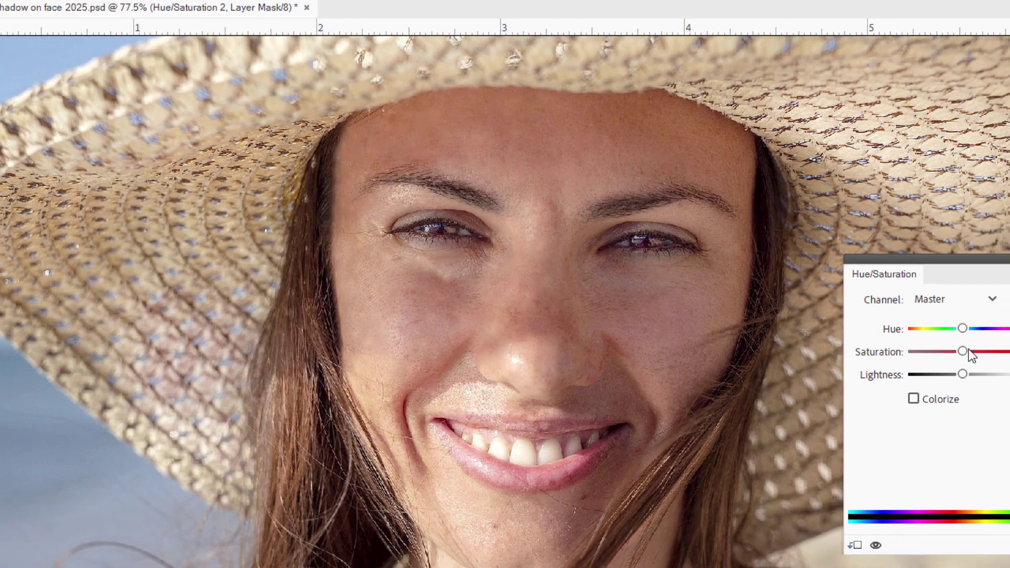
left_click_drag(1009, 427, 1009, 428)
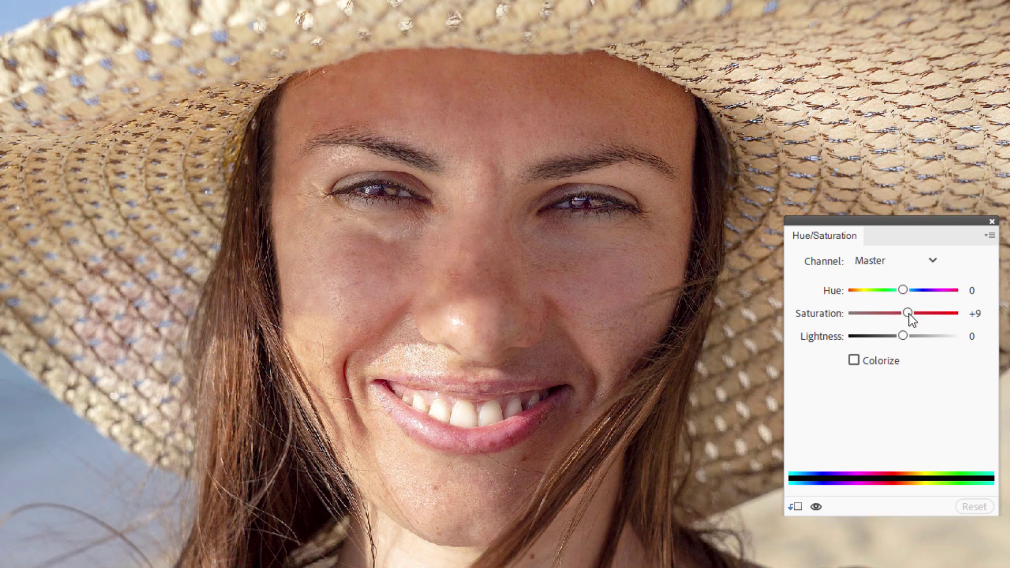